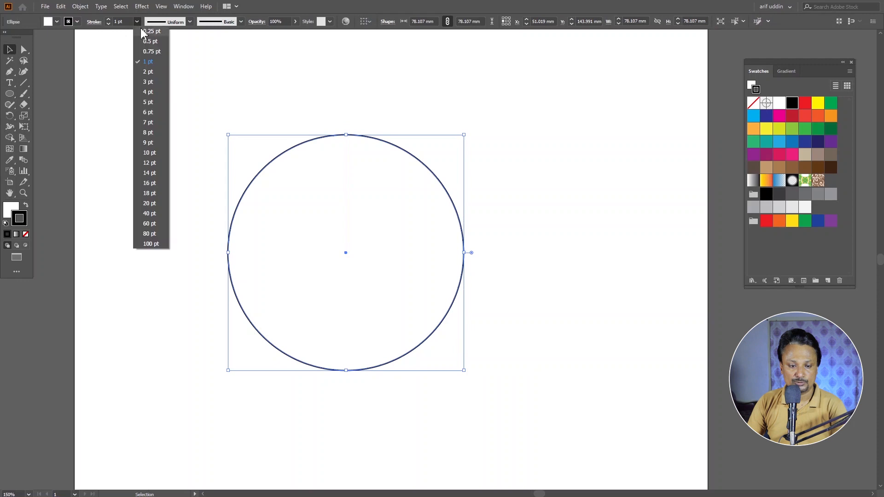
Apply a white-to-black linear gradient to the circle's fill
click(778, 72)
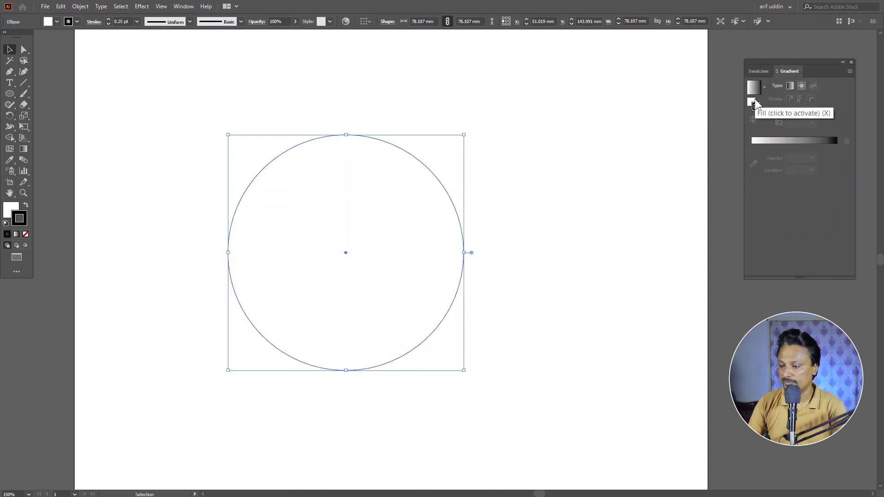
click(756, 105)
click(753, 87)
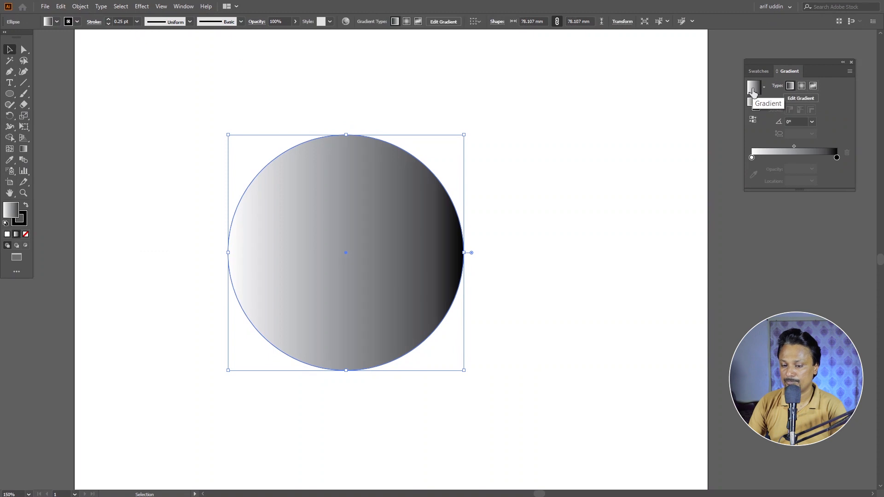
double_click(752, 158)
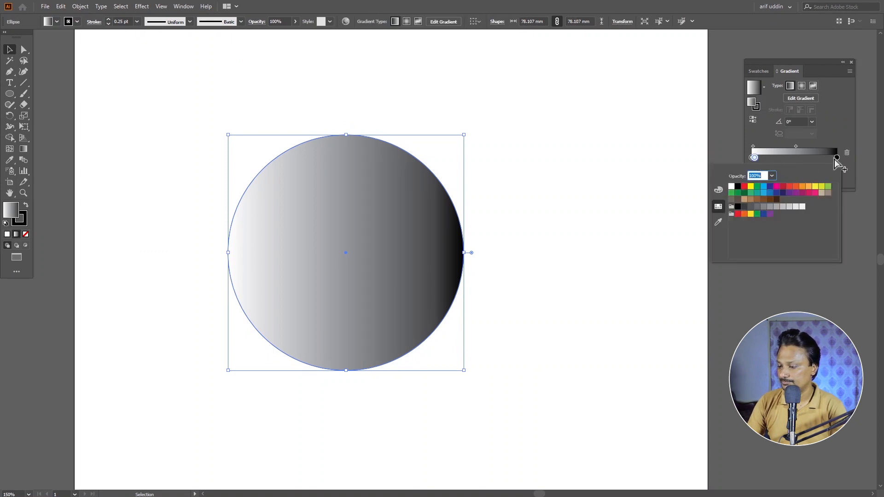
click(819, 154)
drag(755, 158, 776, 158)
click(847, 153)
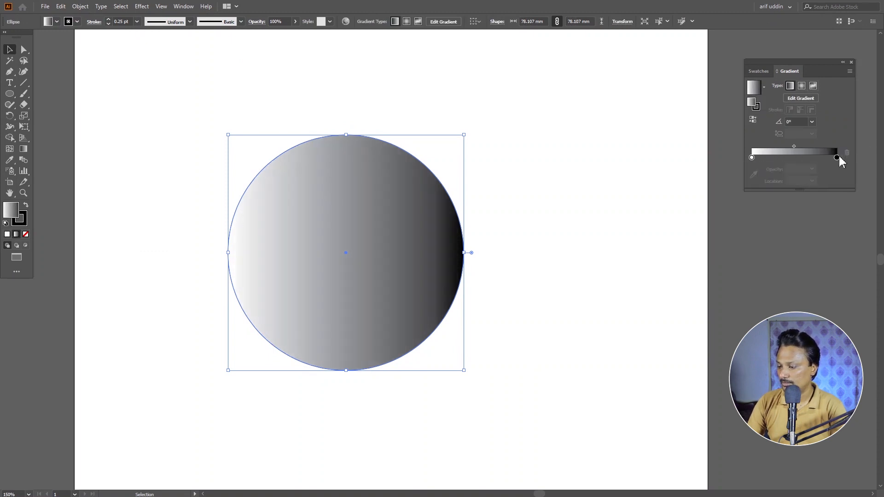
Recolour the circle's gradient with dark green at the right end stop and red at the left end stop
double_click(836, 158)
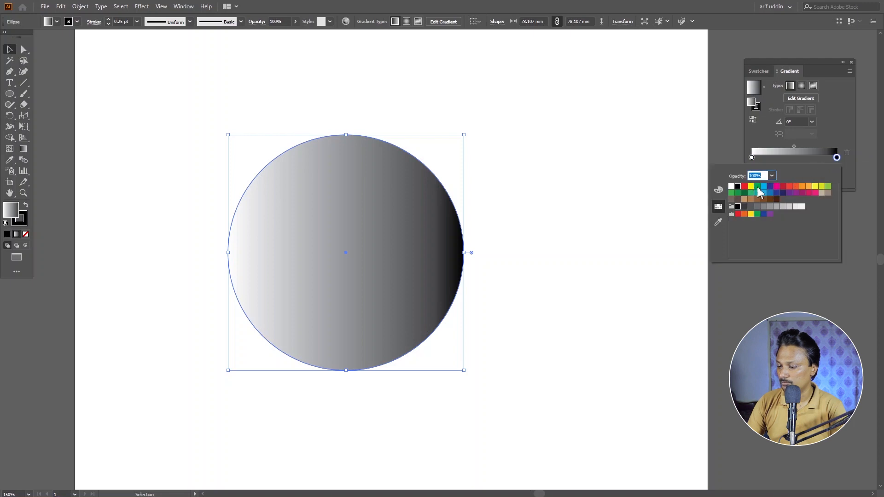
click(757, 187)
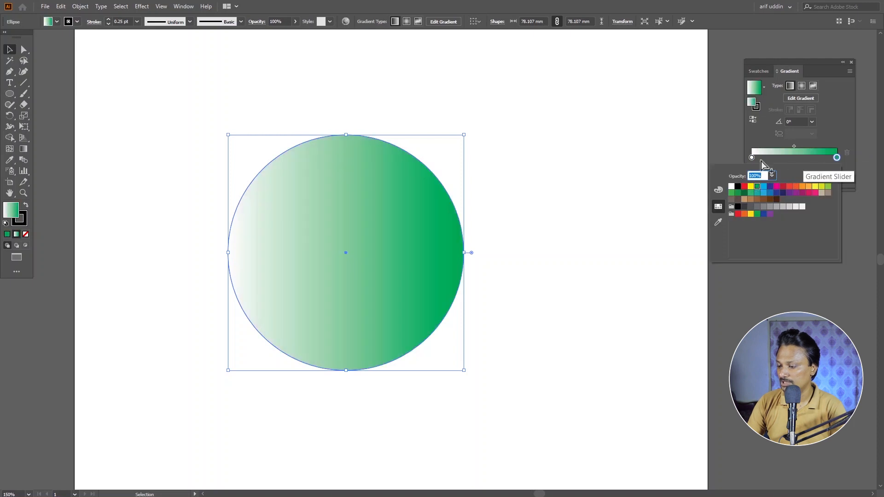
click(746, 193)
click(752, 157)
double_click(752, 157)
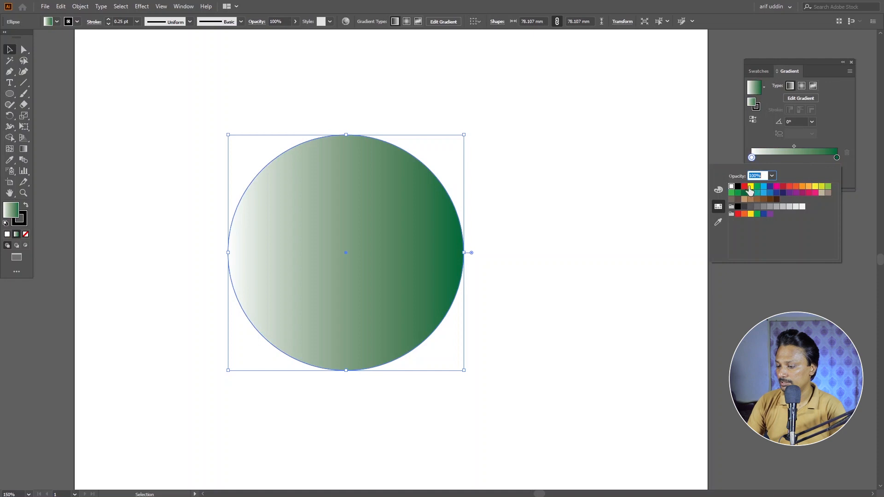
click(744, 186)
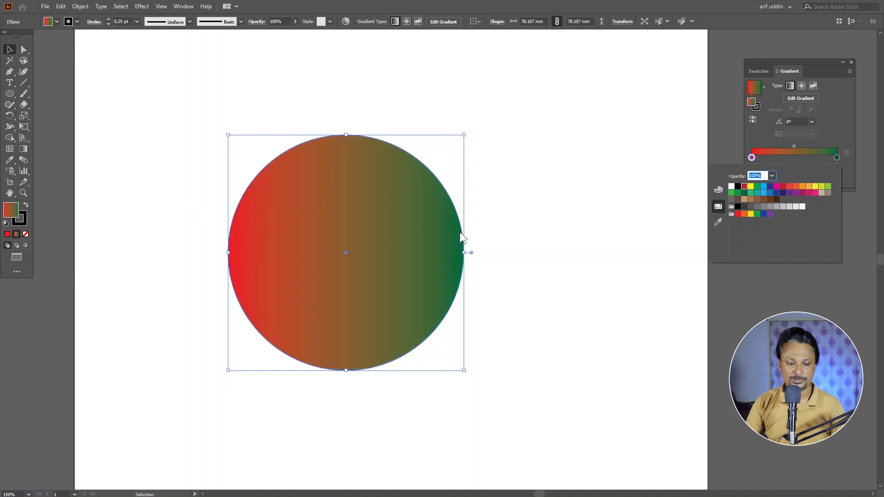
Redraw the circle's gradient direction with the Gradient tool, trying diagonal and vertical runs, and end with a horizontal run from left edge to right edge
click(22, 150)
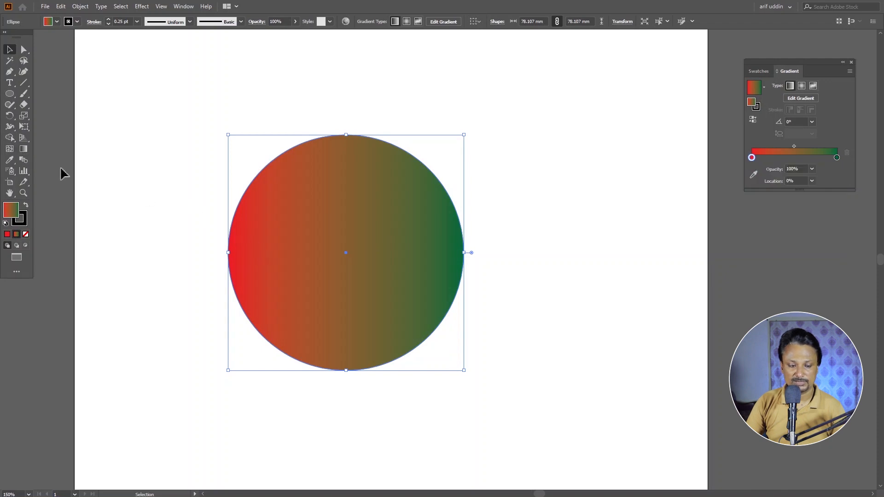
click(23, 149)
drag(227, 238, 309, 238)
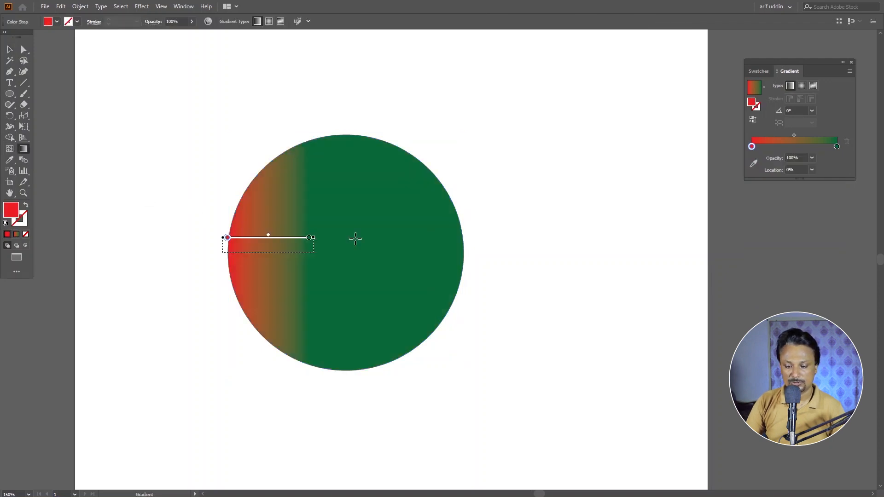
click(444, 242)
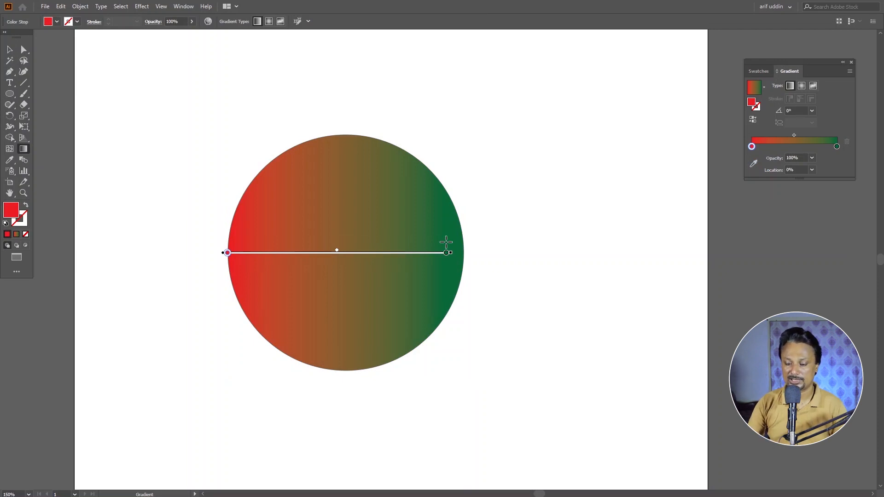
drag(302, 169, 425, 293)
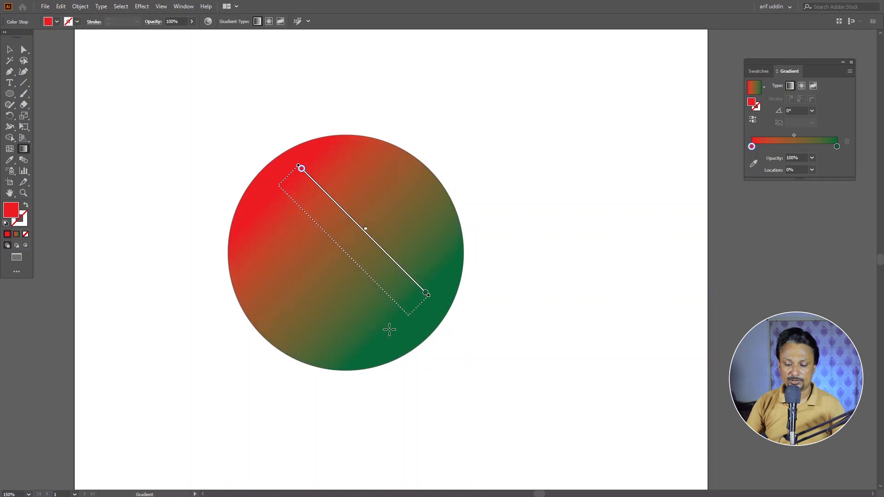
drag(349, 145, 349, 228)
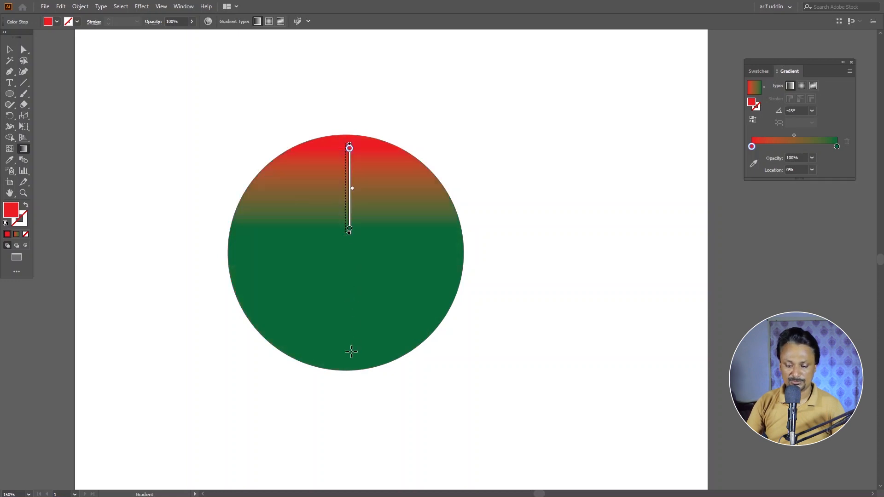
drag(350, 352, 349, 368)
drag(238, 252, 450, 262)
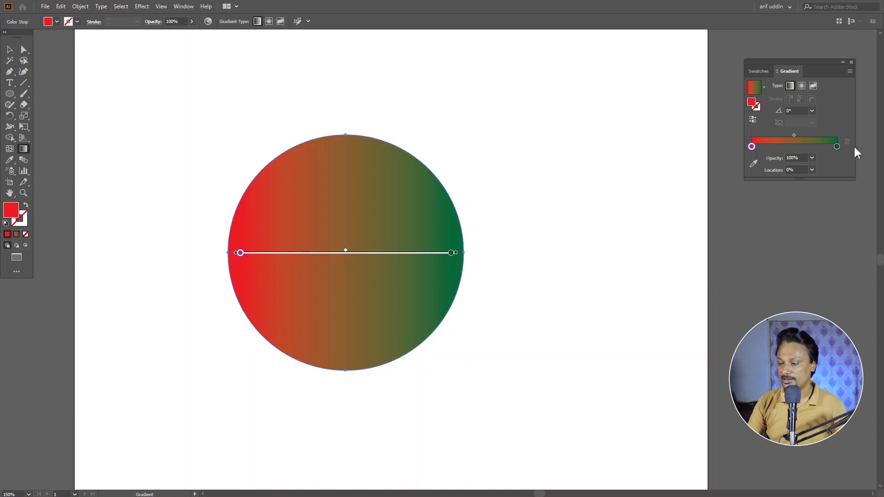
Copy the dark green end stop to about 48% along the gradient and recolour the copy orange
drag(836, 146, 792, 147)
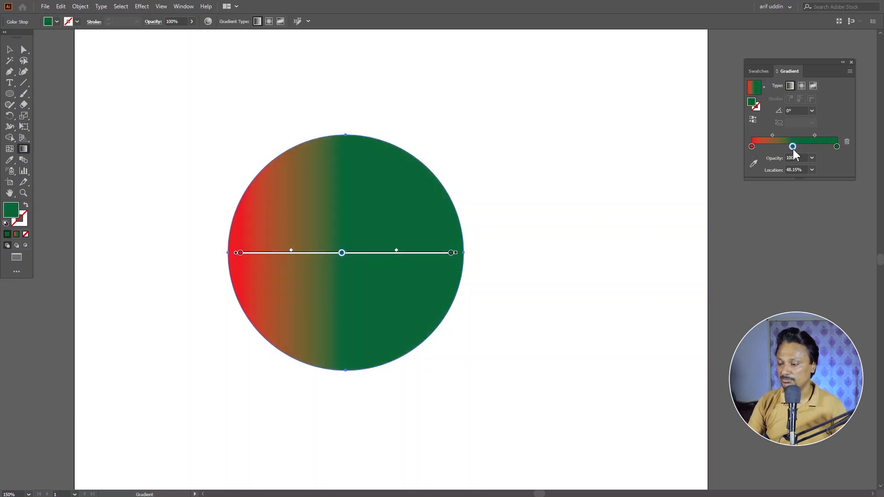
double_click(793, 148)
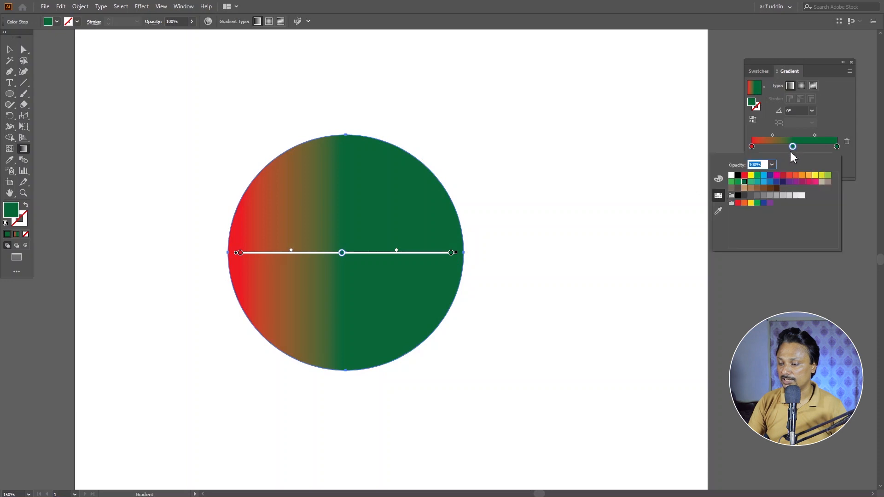
click(802, 176)
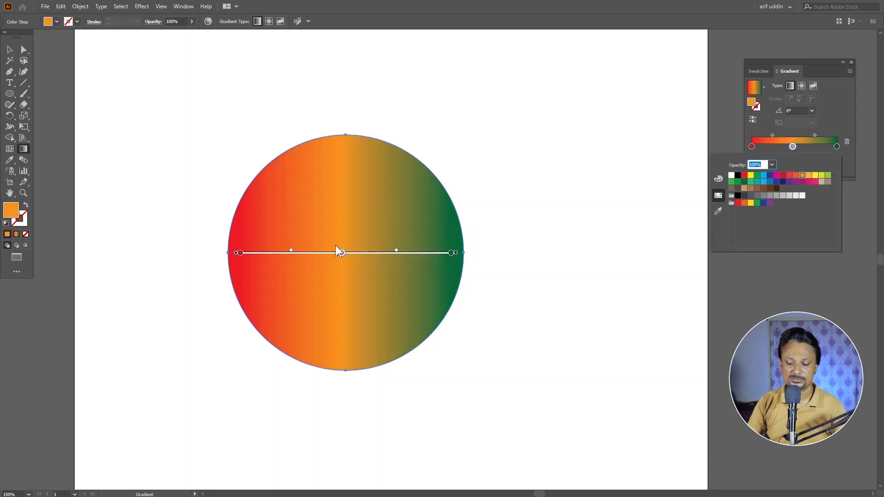
Move the gradient circle horizontally to the right side of the artboard with the Selection tool
click(10, 51)
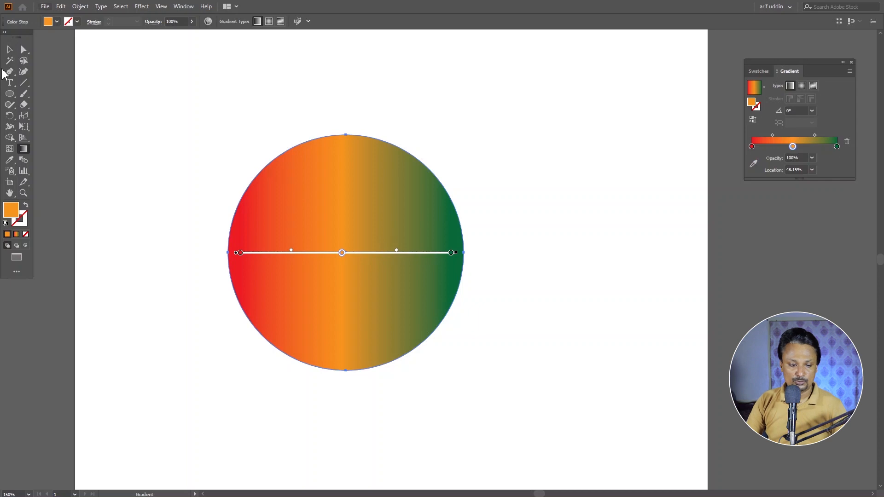
click(12, 56)
drag(292, 206, 545, 230)
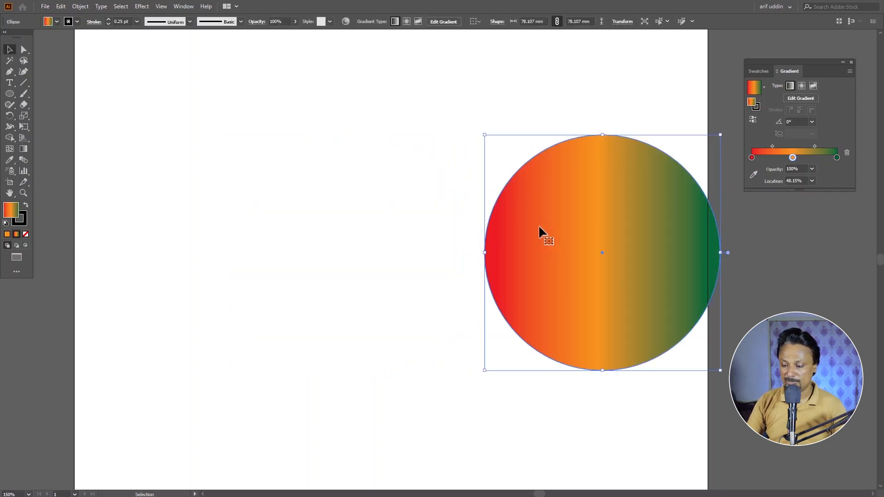
Draw a second circle about 81 mm in diameter left of the first and fill it with light green C=50 M=0 Y=100 K=0
click(10, 94)
drag(127, 128, 371, 302)
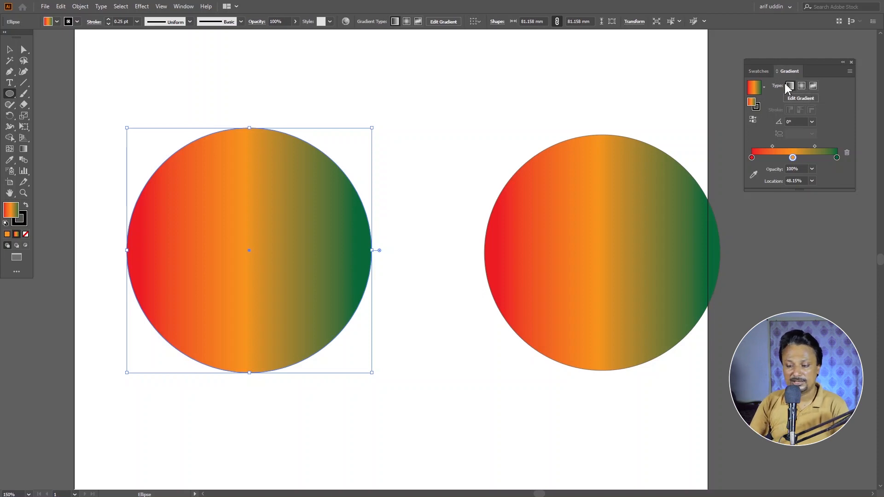
click(759, 71)
click(789, 104)
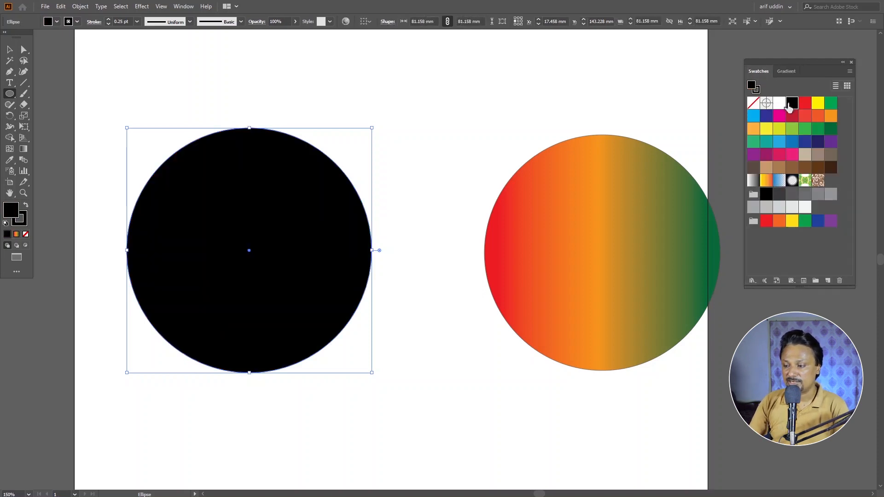
click(816, 104)
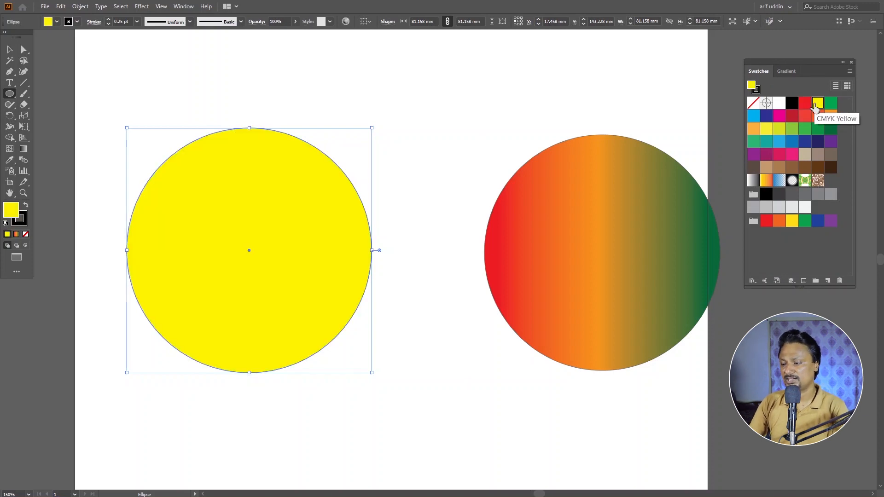
click(779, 130)
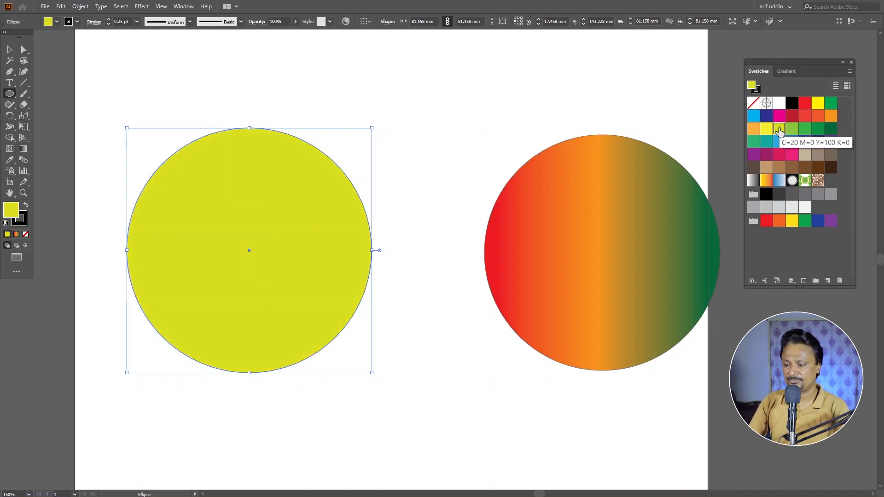
click(791, 130)
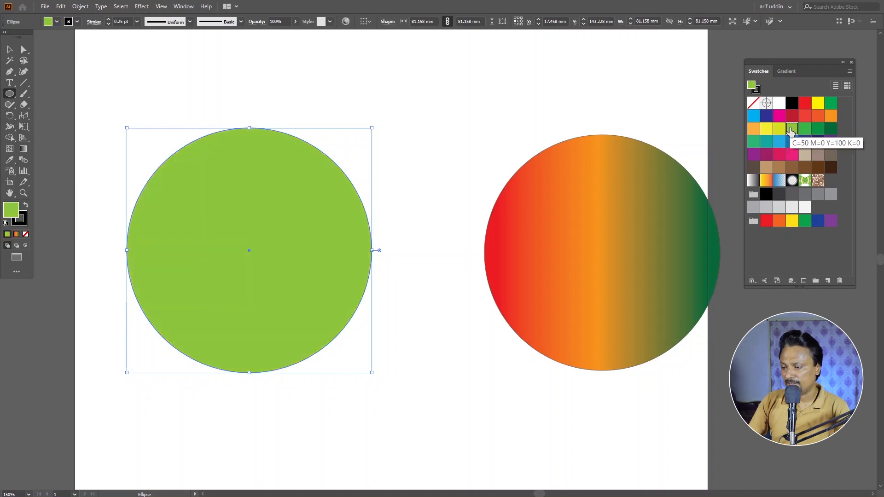
Shift the light green circle slightly to the right and change its fill to a freeform gradient
click(9, 49)
drag(276, 166, 284, 166)
click(786, 71)
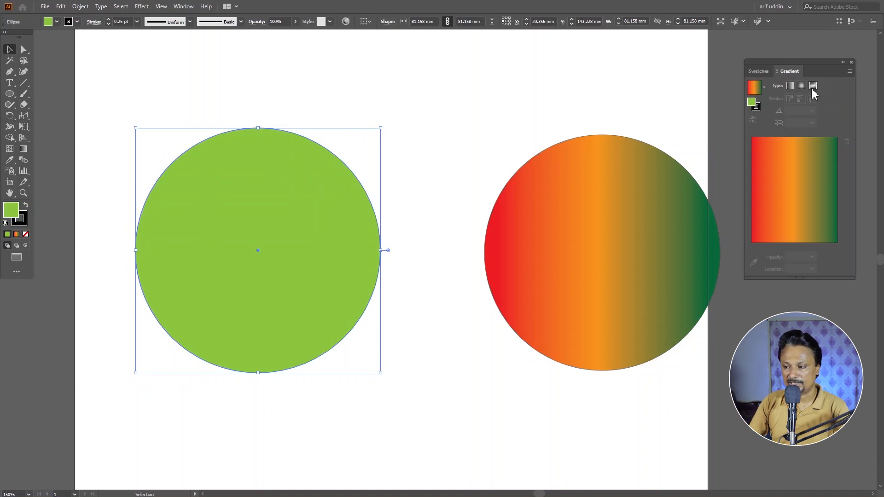
click(813, 88)
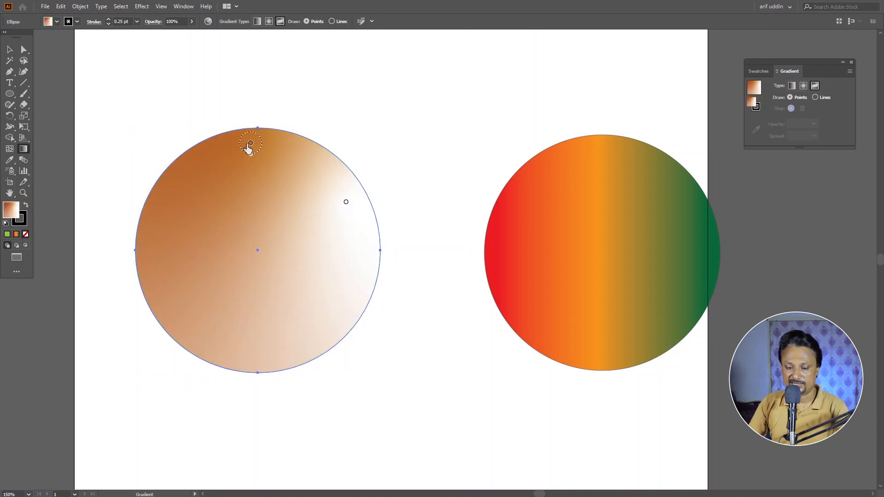
Recolour the white point near the right edge of the freeform gradient red
click(345, 203)
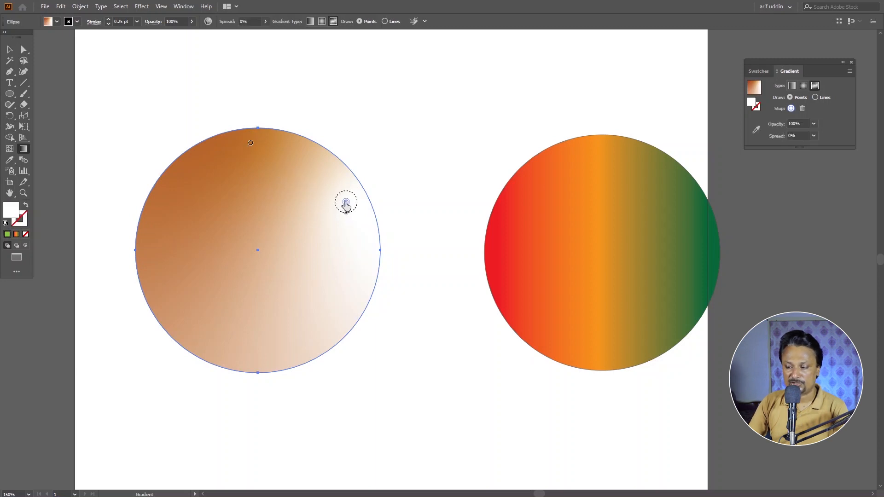
click(756, 72)
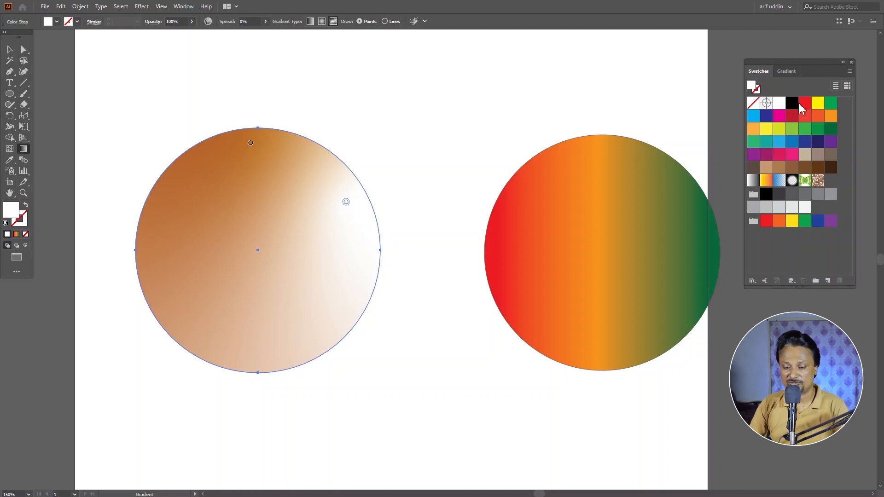
click(346, 201)
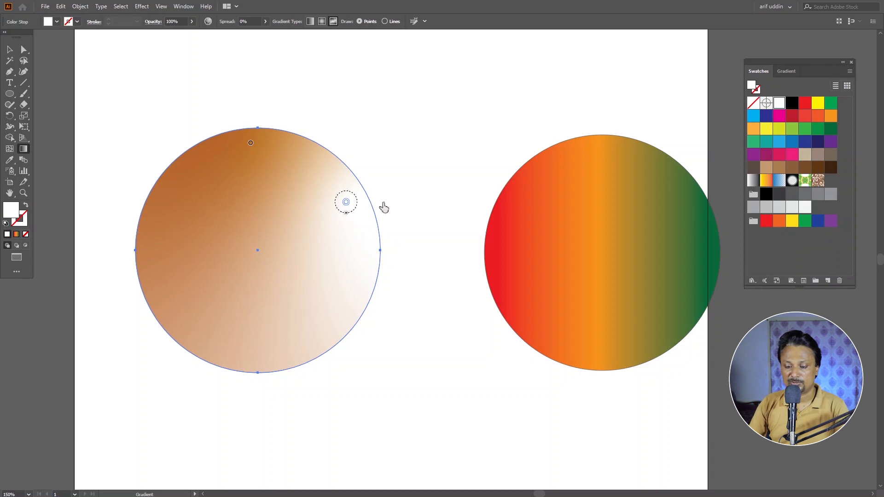
click(805, 103)
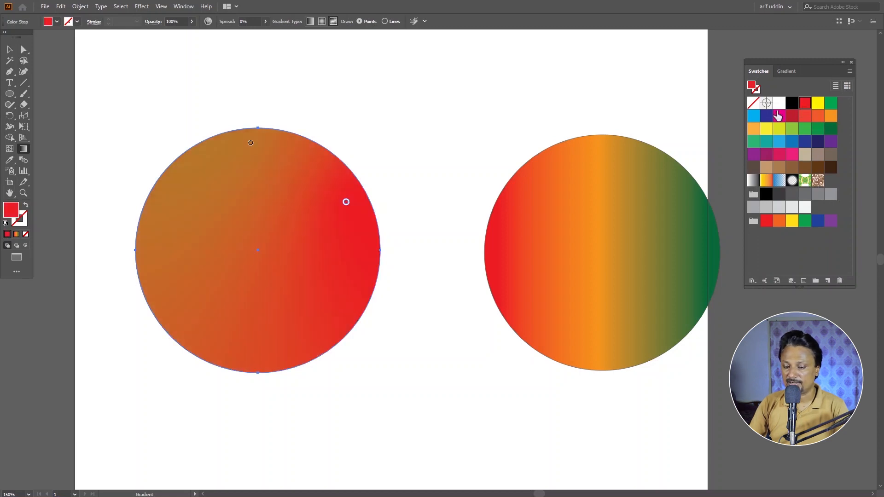
Add a green colour point near the bottom of the freeform gradient circle and a yellow one at its upper left
click(257, 321)
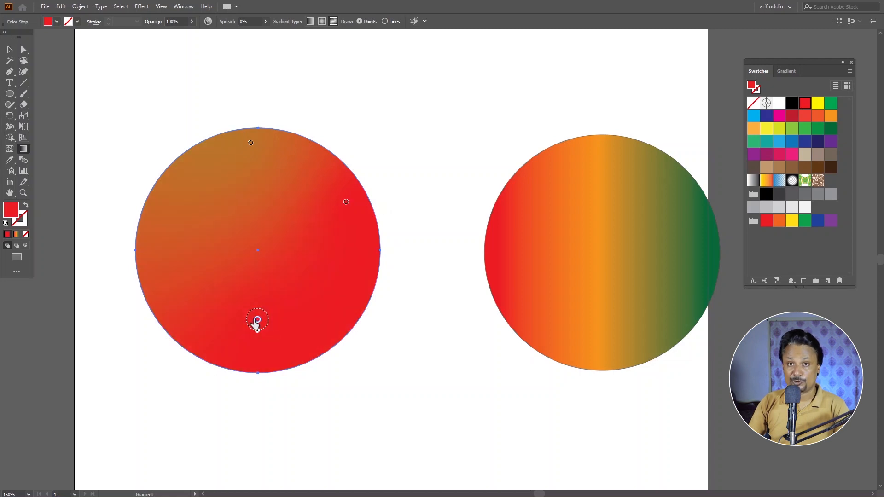
click(831, 103)
click(203, 206)
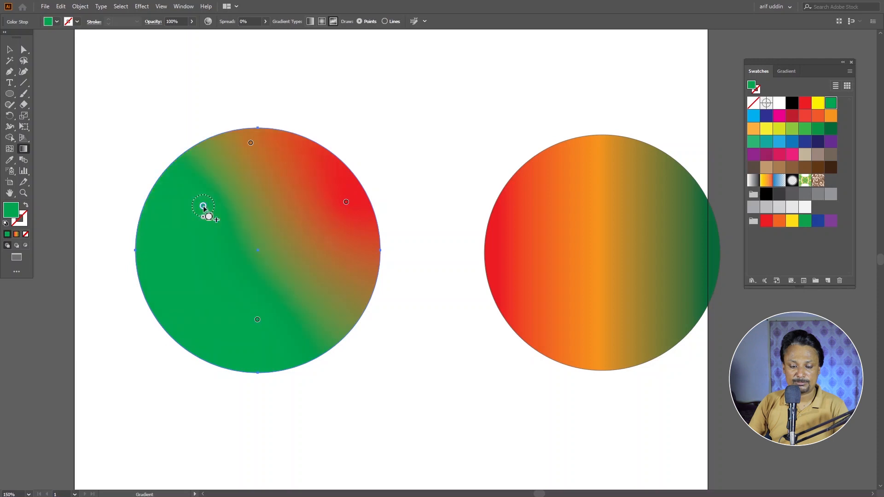
click(817, 104)
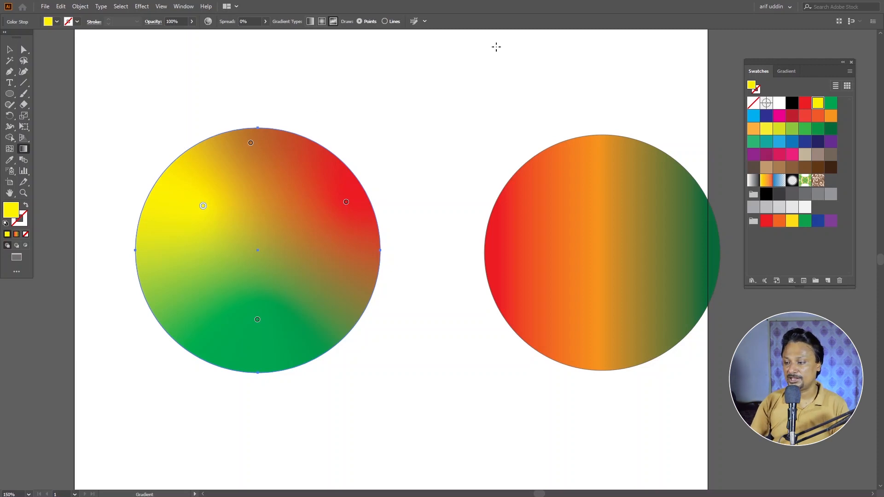
click(788, 72)
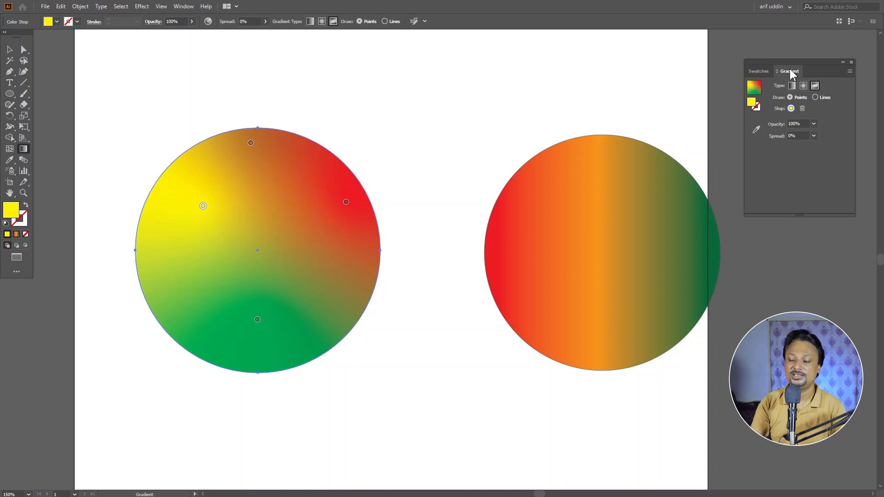
click(9, 49)
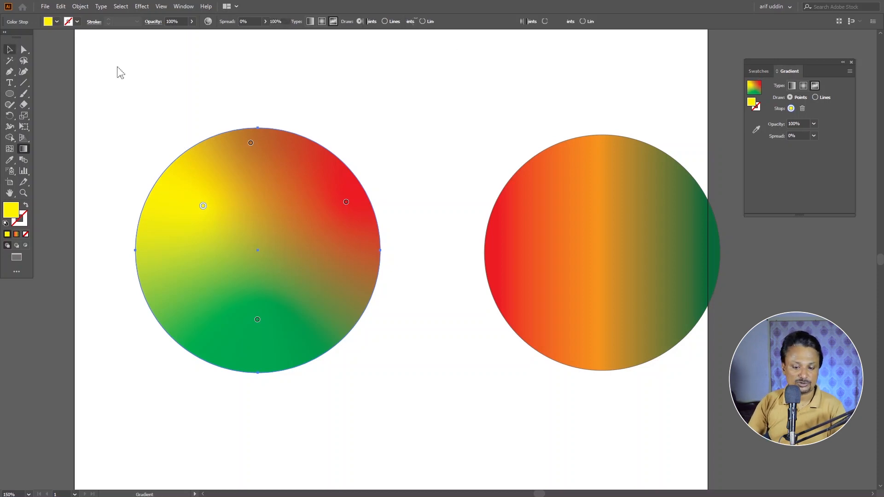
Move the freeform and linear gradient circles off to the right to clear the middle of the artboard
click(192, 217)
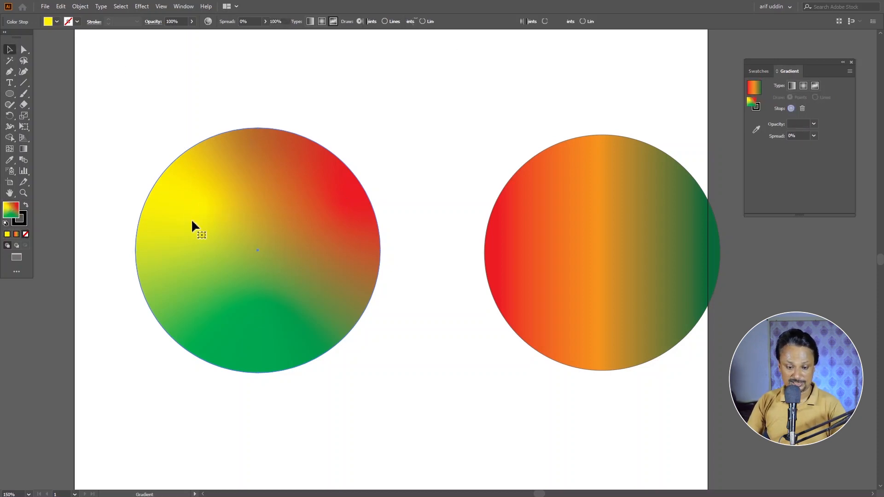
drag(159, 252, 539, 262)
drag(623, 303, 782, 301)
click(456, 275)
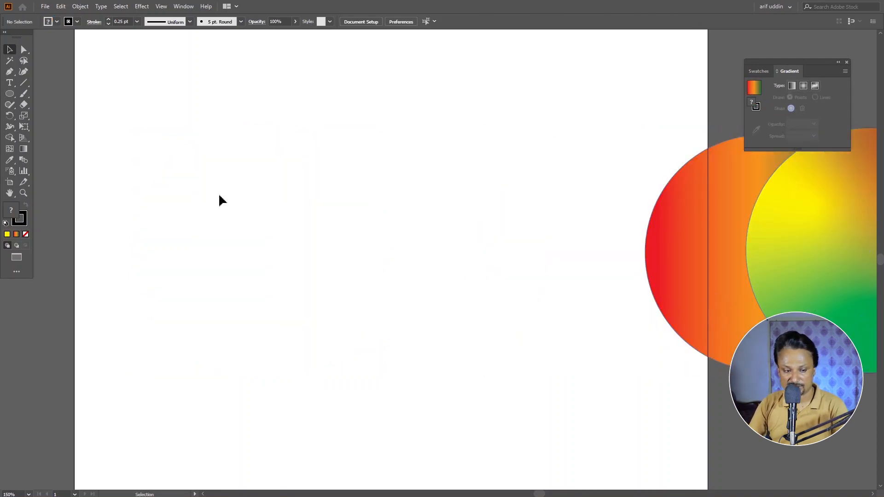
Draw a white circle about 92 mm in diameter in the cleared area of the artboard
click(11, 94)
drag(179, 108, 456, 356)
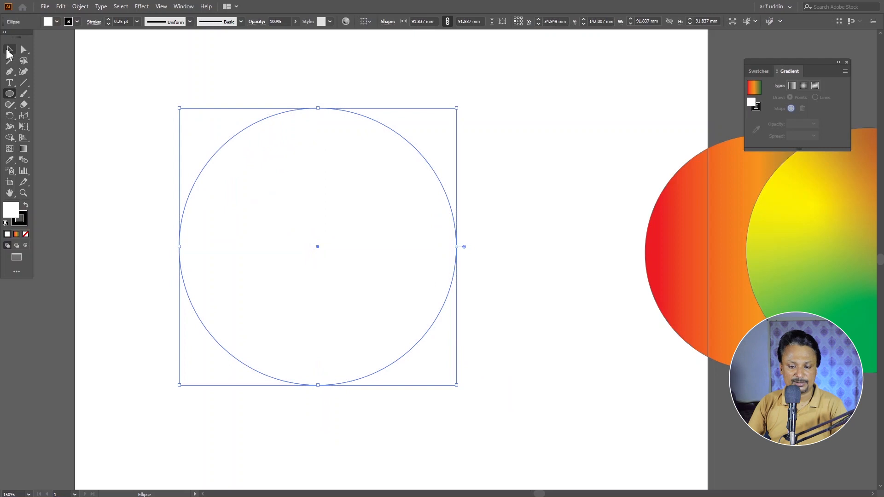
click(9, 50)
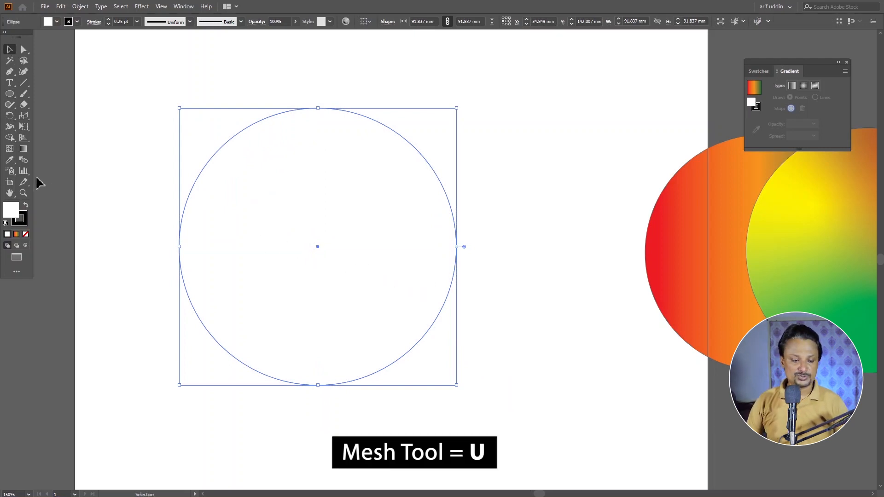
Add a horizontal mesh line across the white circle, starting from its right anchor point, with the Mesh tool
click(10, 151)
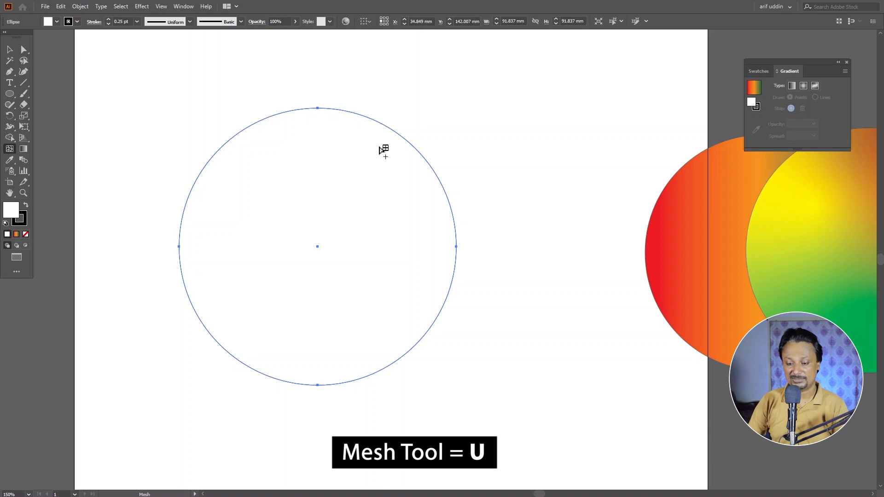
click(457, 248)
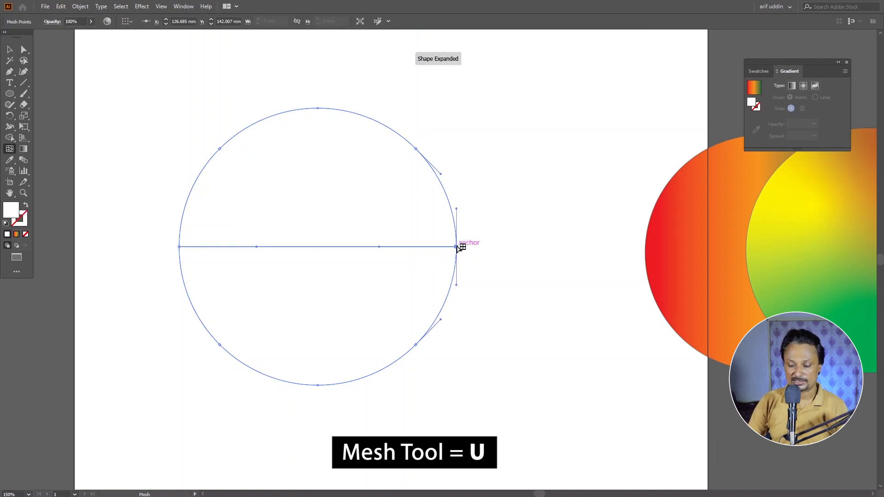
key(ctrl+z)
click(457, 247)
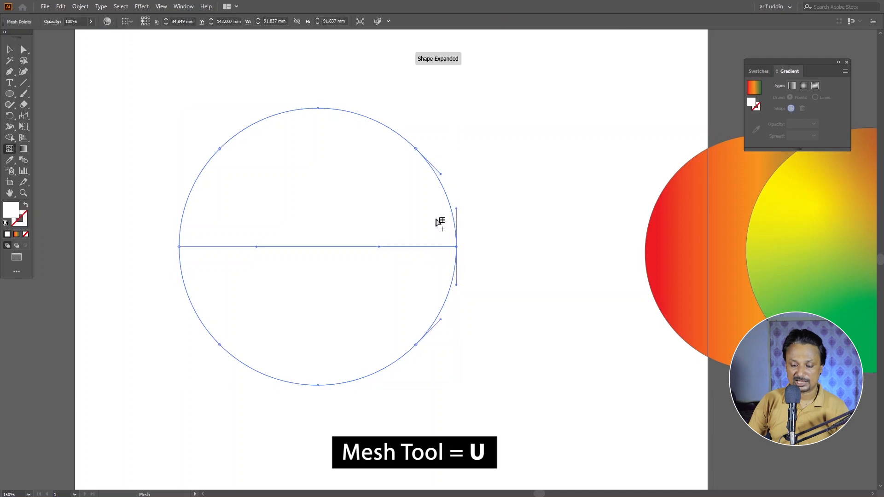
drag(318, 109, 320, 181)
key(ctrl+z)
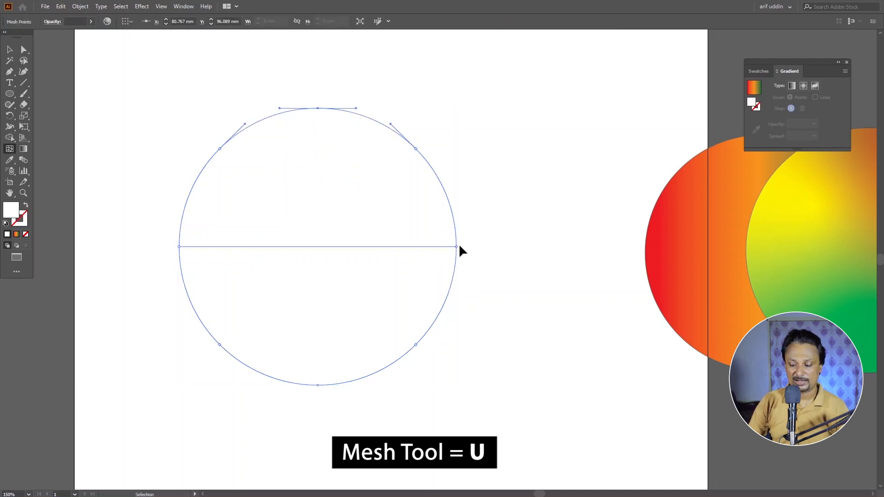
key(ctrl+z)
click(457, 247)
Distort the circle by pulling its right mesh point in to about the centre, its upper-left point inward and its bottom point up and left
drag(460, 246, 341, 291)
drag(281, 262, 317, 224)
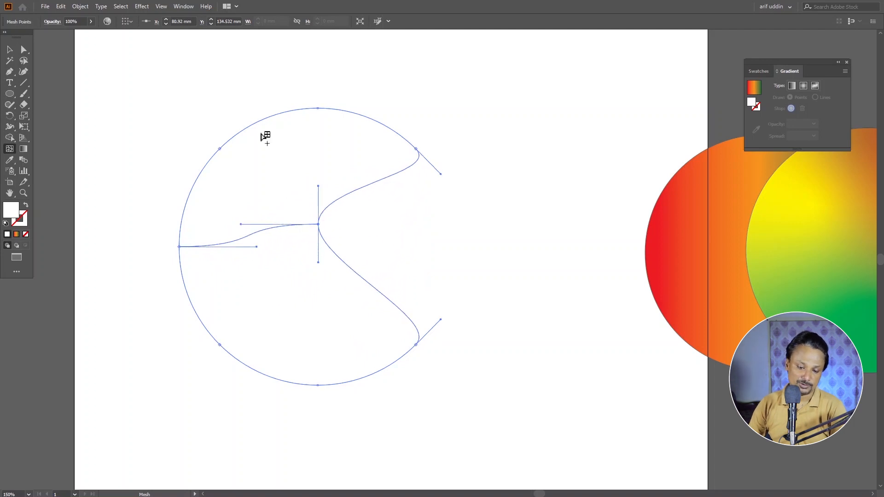
click(220, 149)
drag(220, 149, 270, 166)
drag(317, 387, 290, 354)
Fill the distorted mesh shape with CMYK Red and move it off the artboard's lower right edge
click(10, 47)
click(151, 82)
drag(150, 83, 200, 139)
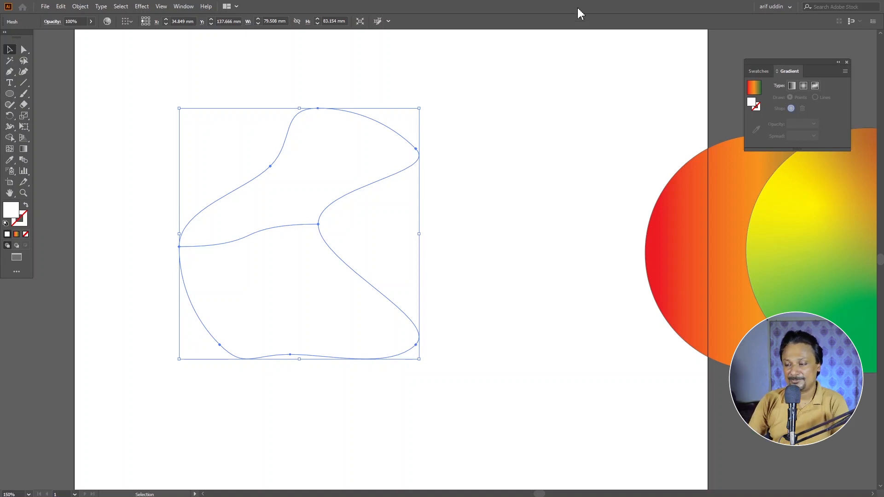
click(758, 71)
click(791, 102)
click(804, 102)
click(647, 111)
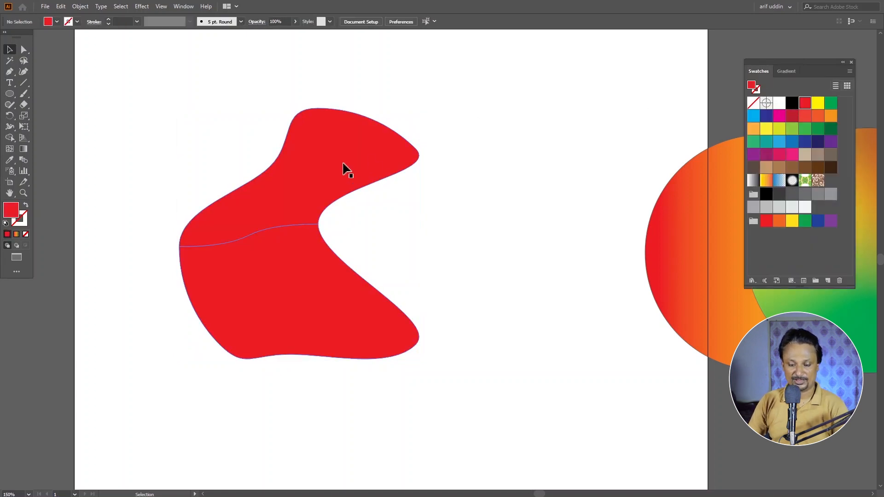
drag(292, 191, 721, 370)
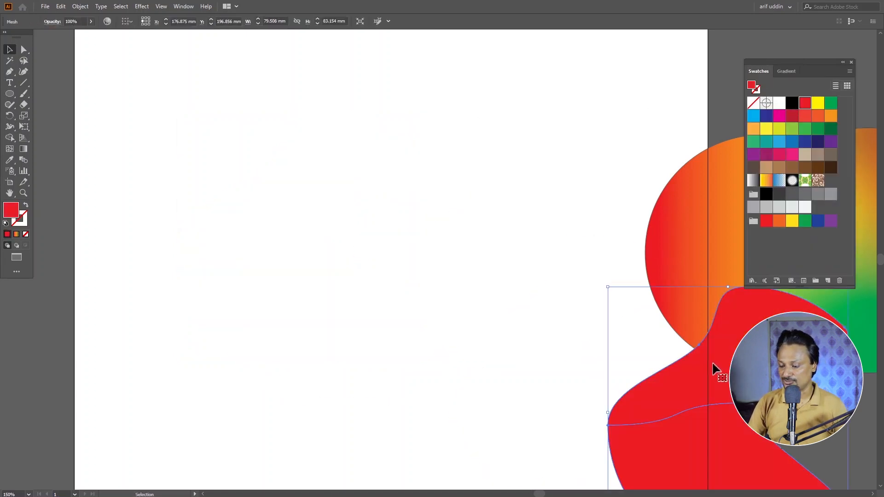
click(418, 244)
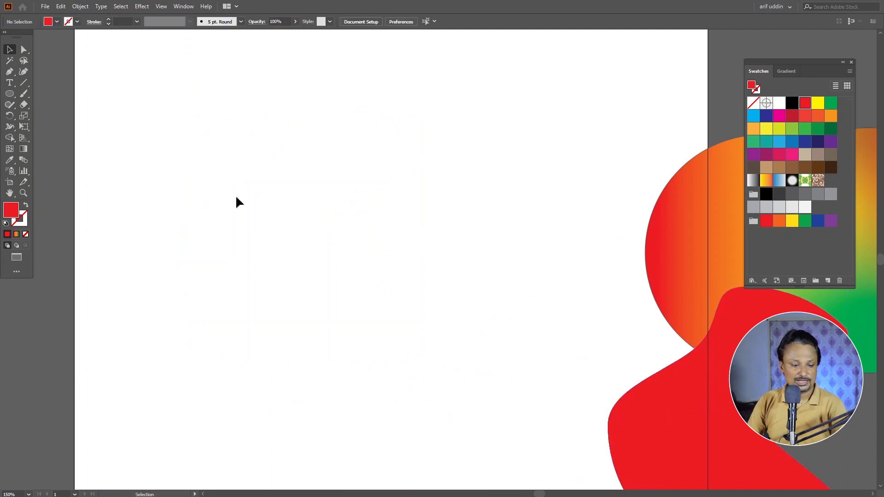
Draw a circle about 86 mm in diameter with no fill and a black stroke
click(10, 94)
drag(199, 117, 460, 333)
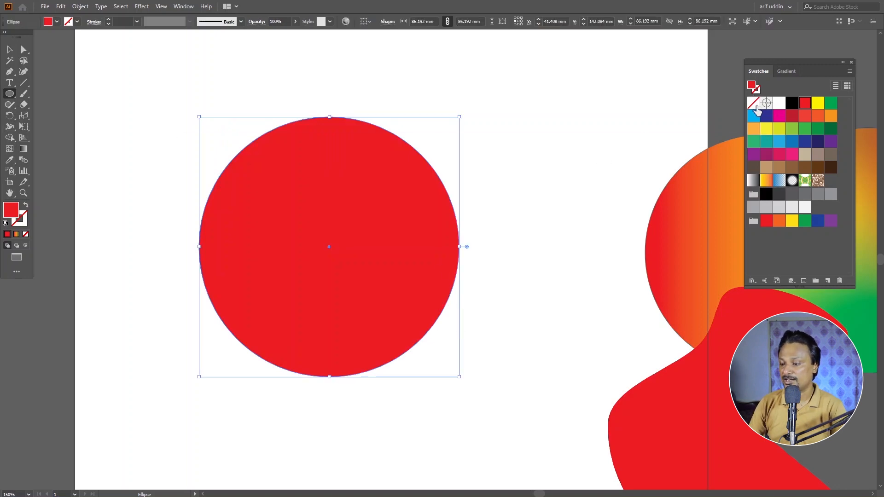
click(753, 103)
click(755, 89)
click(793, 106)
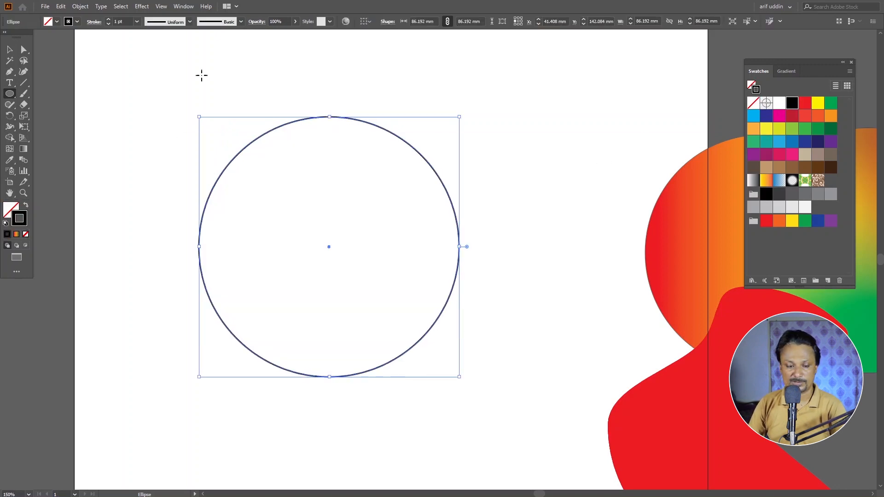
Set the circle's stroke weight to 0.25 pt and shift the circle slightly to the left
click(136, 21)
click(148, 28)
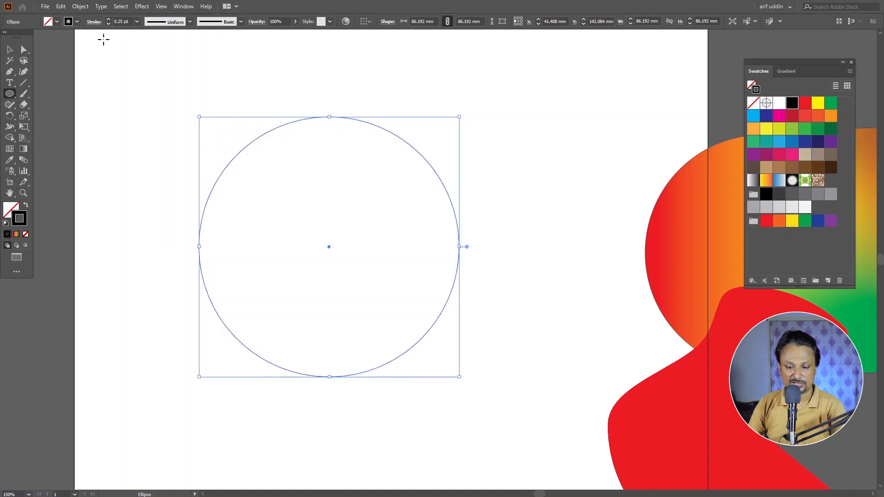
click(6, 49)
click(325, 133)
drag(344, 122, 322, 120)
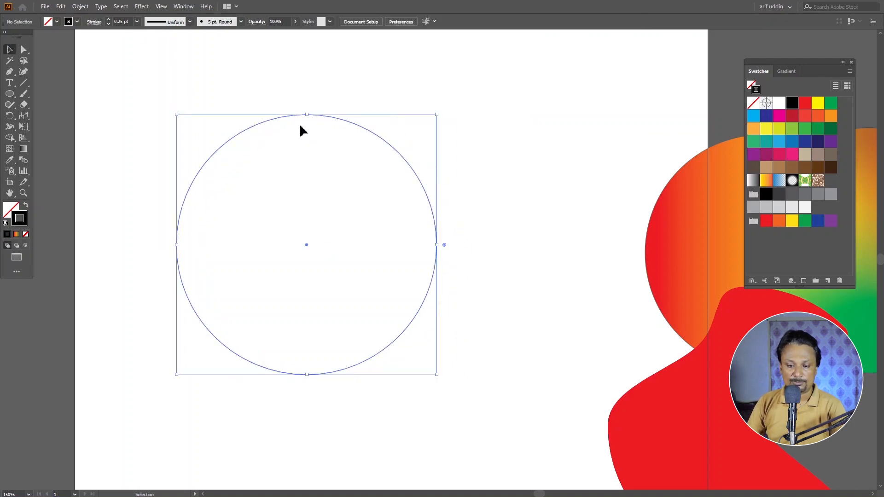
Divide the circle with a vertical mesh line from its top anchor and a horizontal one just above centre, deleting the first crossing point
click(10, 150)
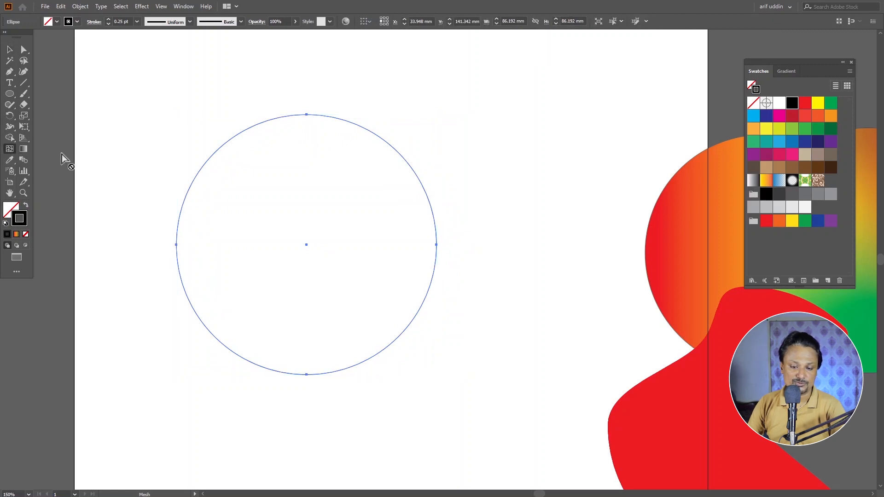
click(307, 117)
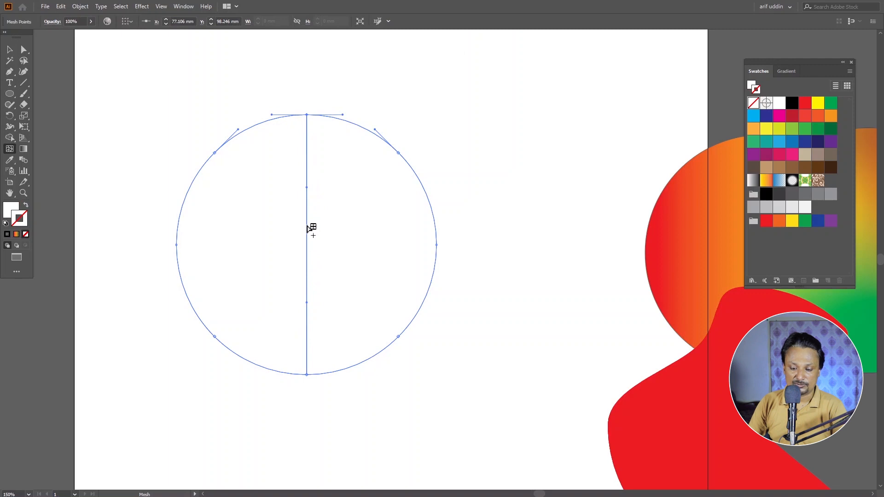
click(307, 226)
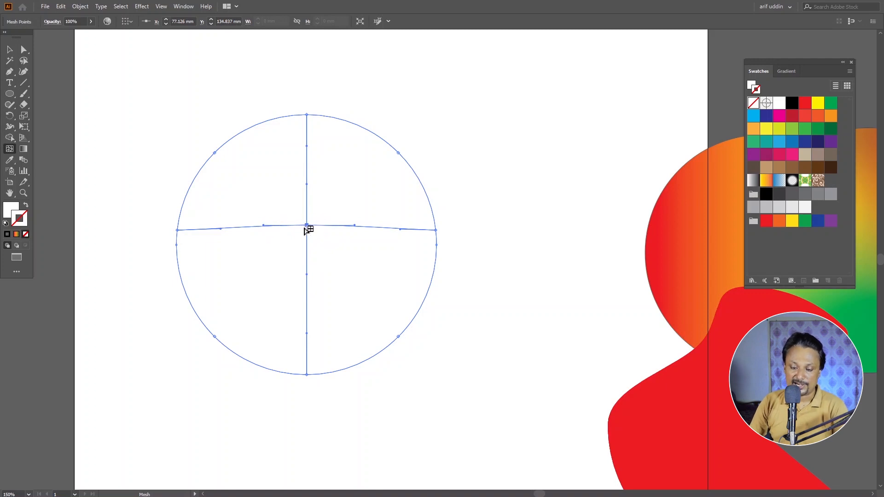
mouse_move(307, 226)
mouse_down()
mouse_move(315, 217)
mouse_move(306, 229)
mouse_up()
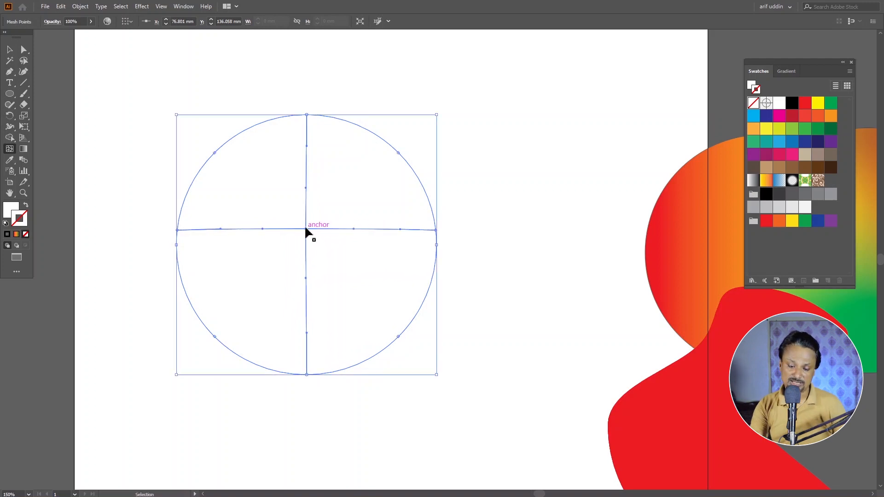
alt+click(307, 229)
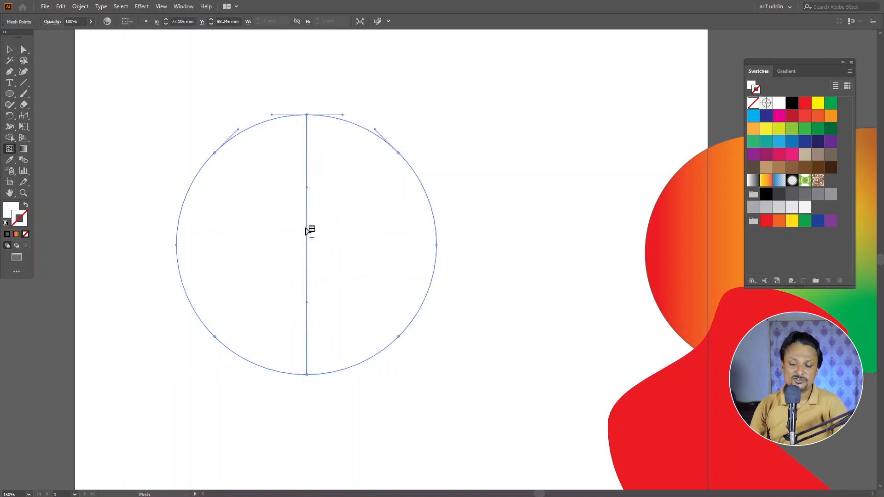
drag(307, 190, 308, 224)
click(307, 234)
Shift the central mesh point to the right, colour it CMYK Red and move the red highlight towards the circle's left side
mouse_move(305, 234)
mouse_down()
mouse_move(289, 213)
mouse_move(319, 242)
mouse_up()
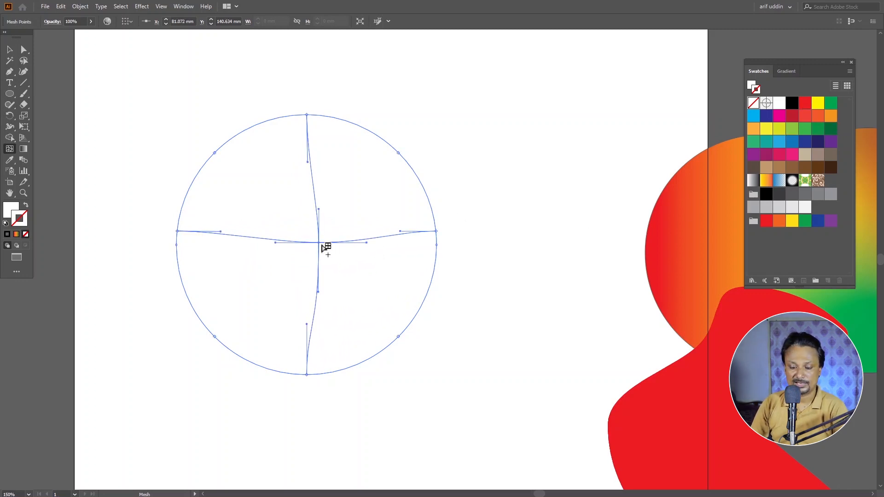
click(752, 86)
click(805, 106)
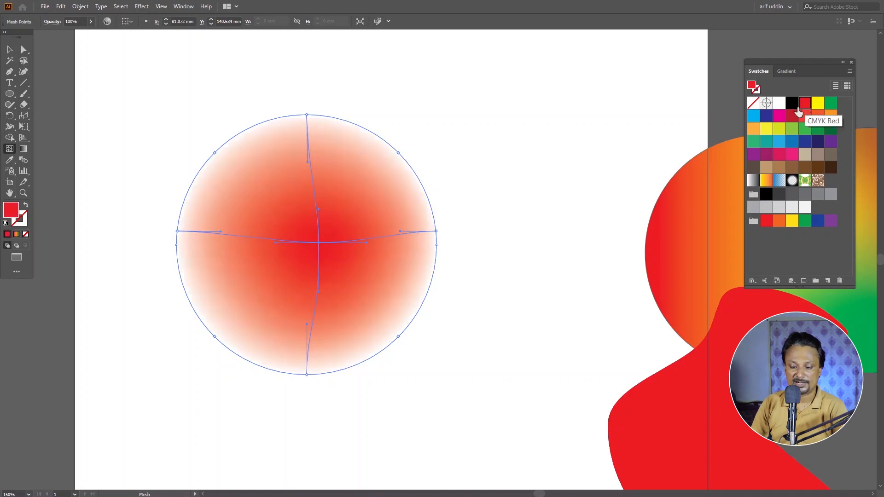
drag(315, 245, 268, 231)
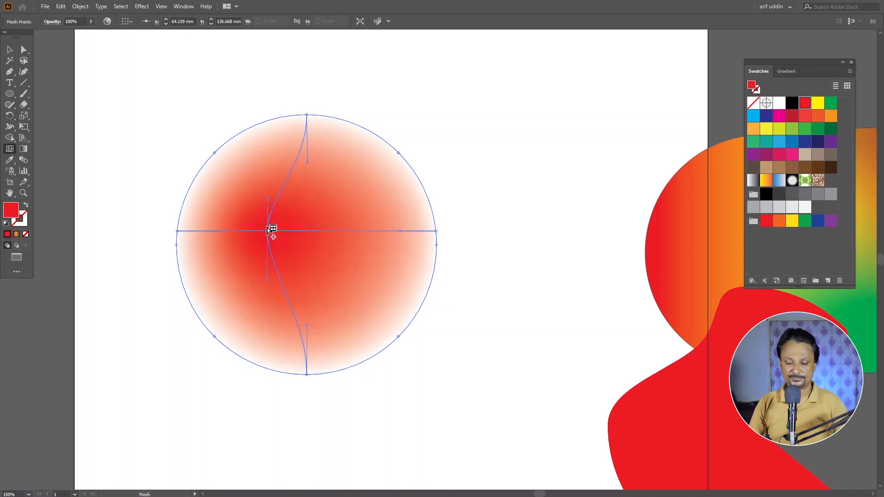
key(ctrl)
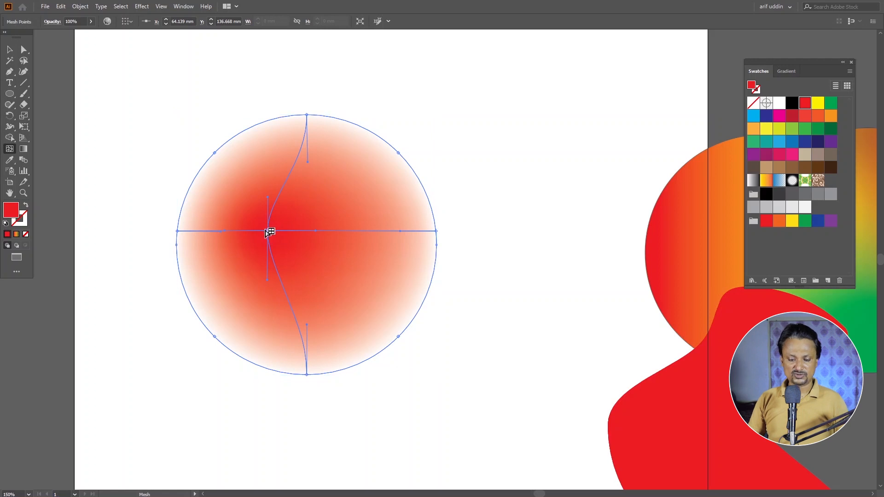
drag(269, 232, 244, 262)
Undo the recolouring and all moves of the central mesh point
key(ctrl+z)
key(ctrl+z)
key(ctrl+z)
key(ctrl+z)
key(ctrl+z)
key(ctrl+z)
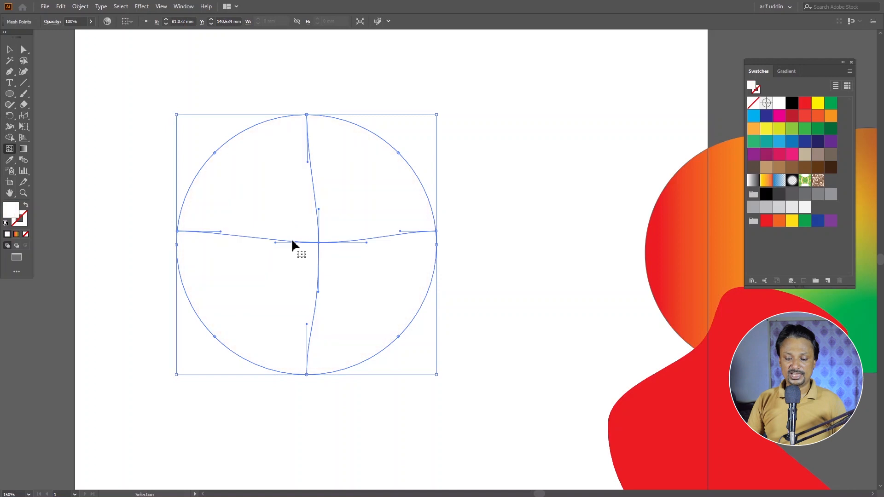
key(ctrl+z)
key(ctrl+z)
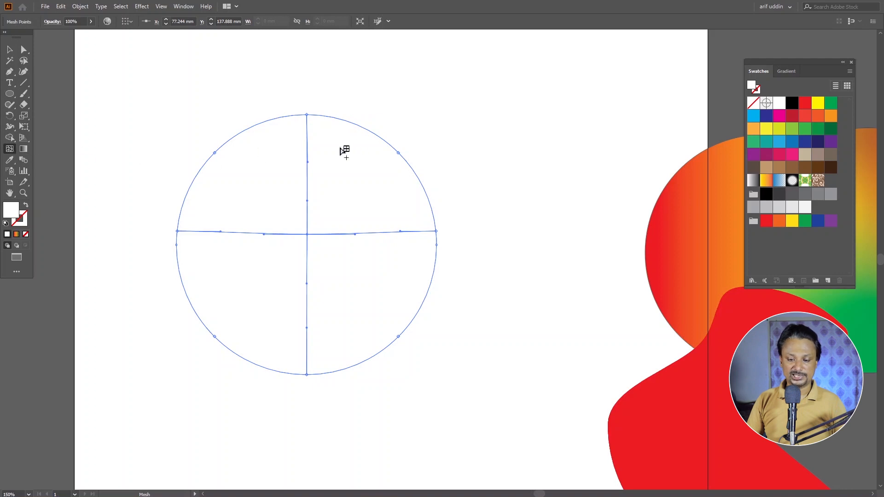
Add two more vertical mesh lines, one on each side of the centre line, and pull the right one's crossing point inward
click(356, 124)
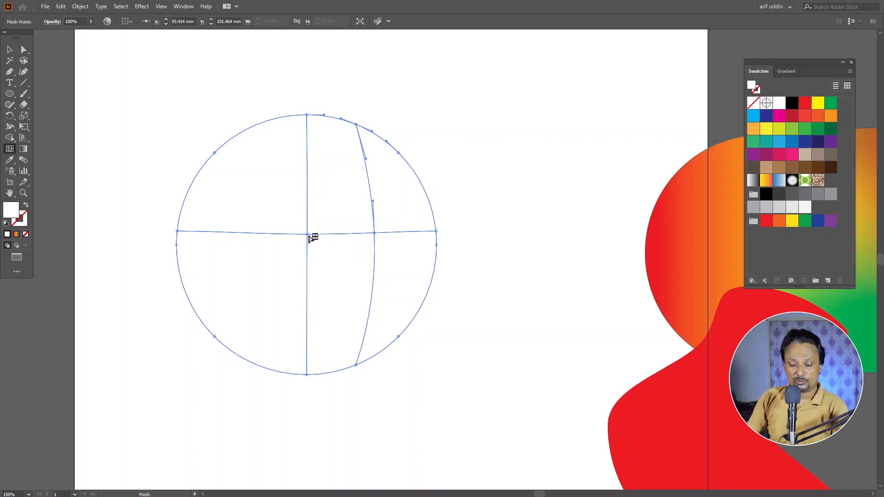
drag(371, 236, 344, 236)
click(254, 125)
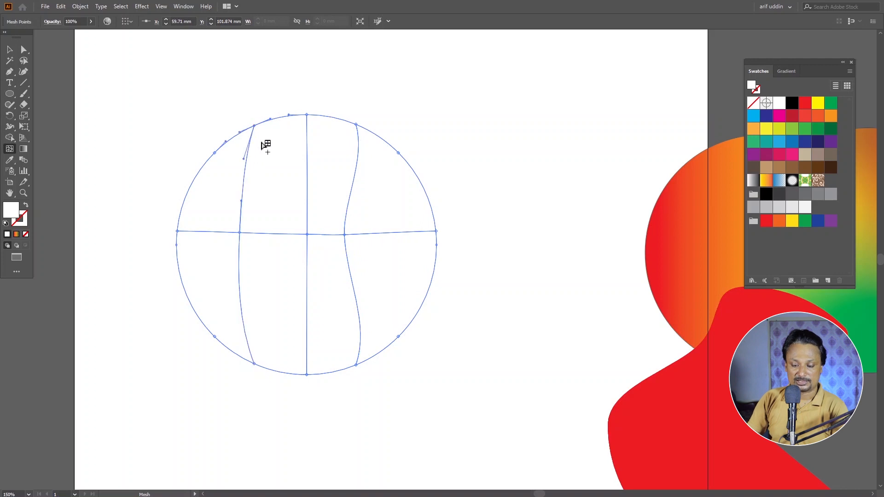
key(ctrl+z)
click(265, 121)
Adjust the crossing points of both side mesh lines to lie about equally far from the centre line, and select the central mesh point
drag(345, 235, 354, 234)
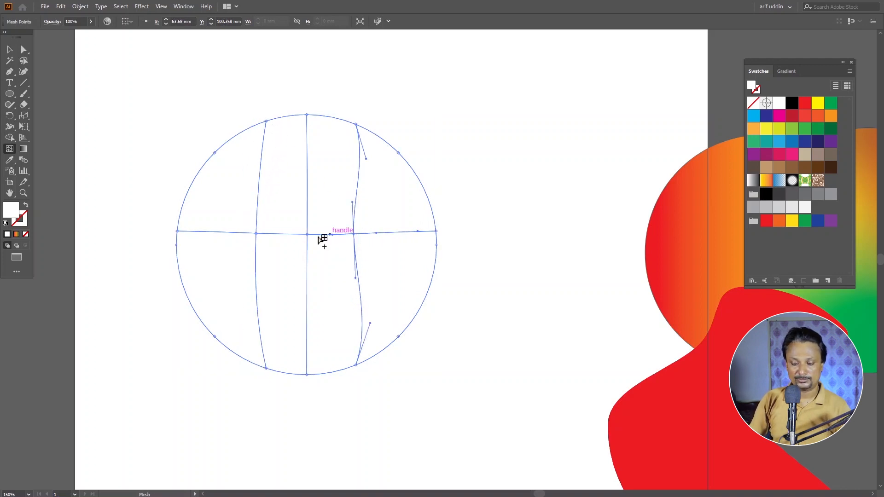
click(260, 234)
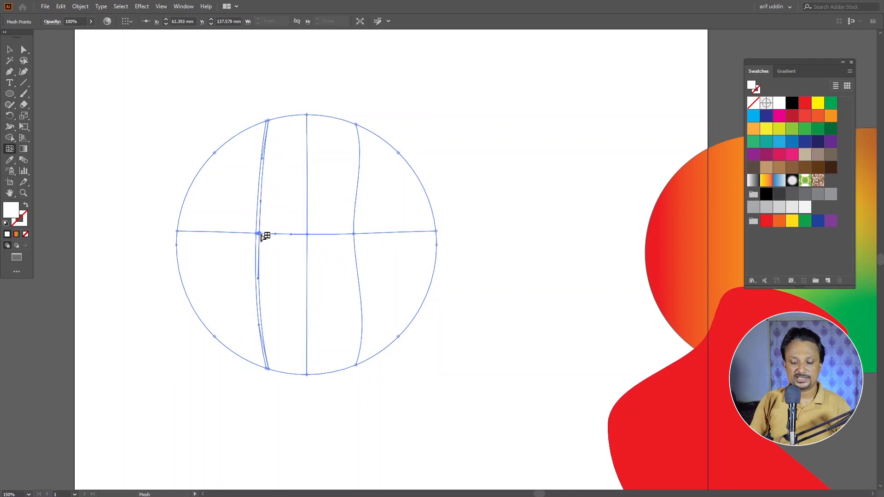
key(ctrl+z)
drag(256, 234, 265, 234)
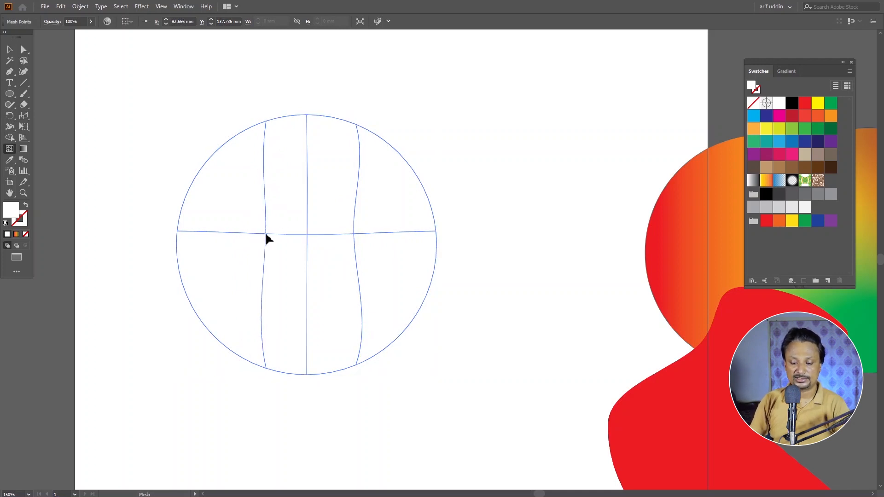
drag(354, 234, 349, 235)
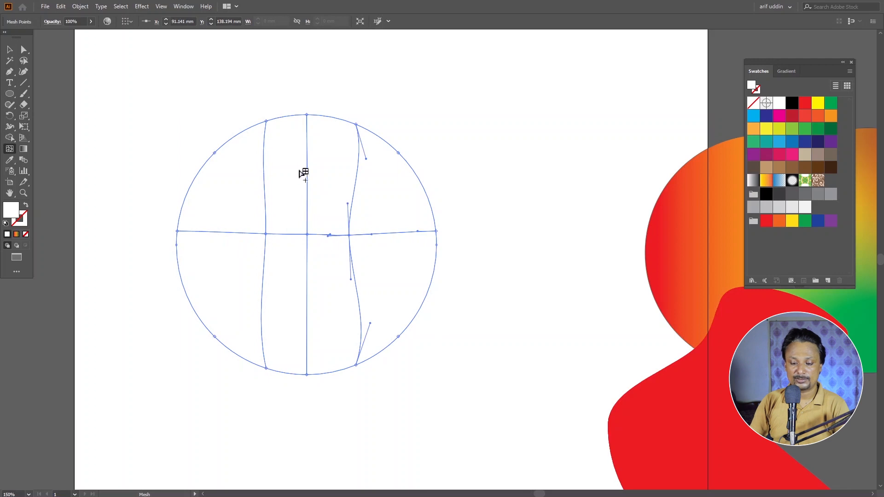
click(308, 235)
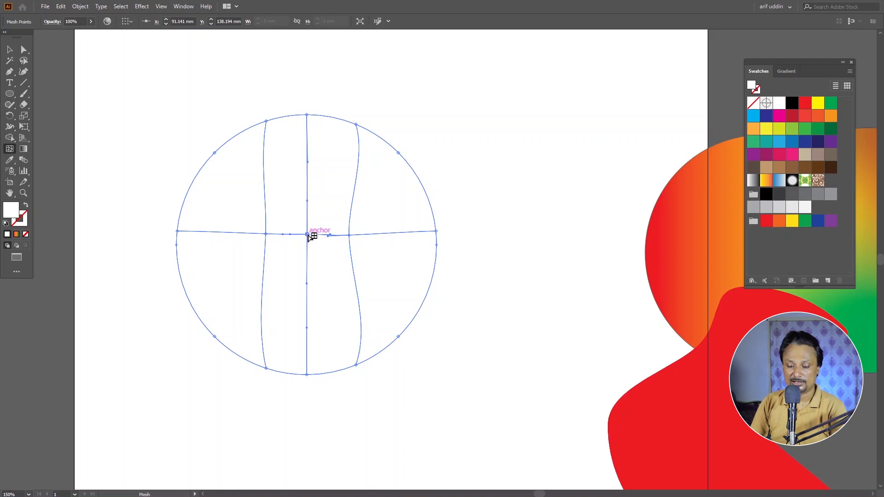
Colour the central mesh point red and try moving the right mesh line's crossing point closer to it
click(805, 103)
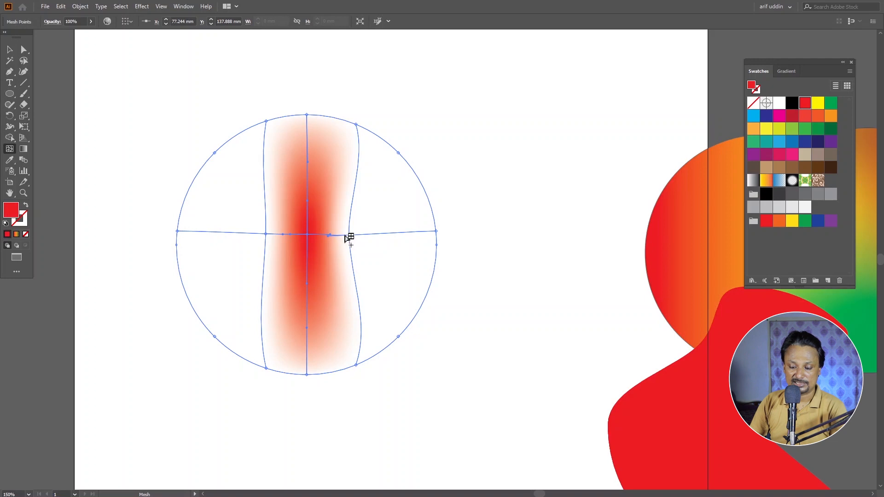
scroll(349, 236, up, 2)
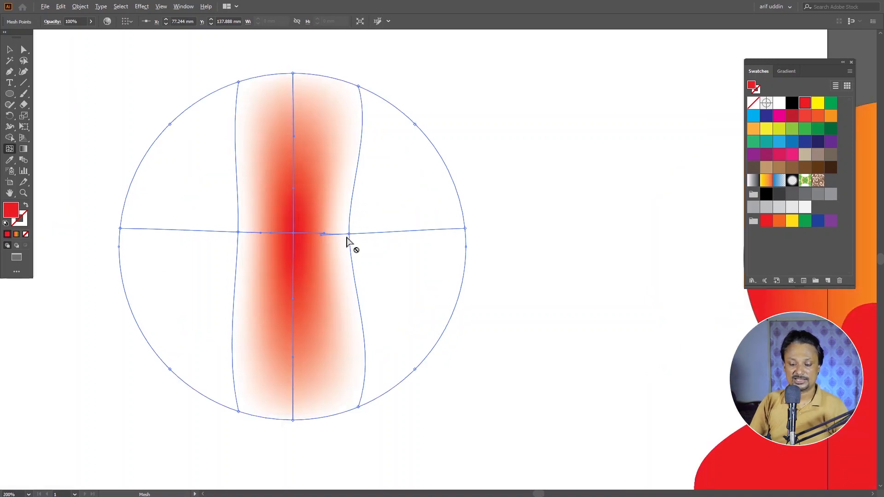
drag(348, 237, 331, 236)
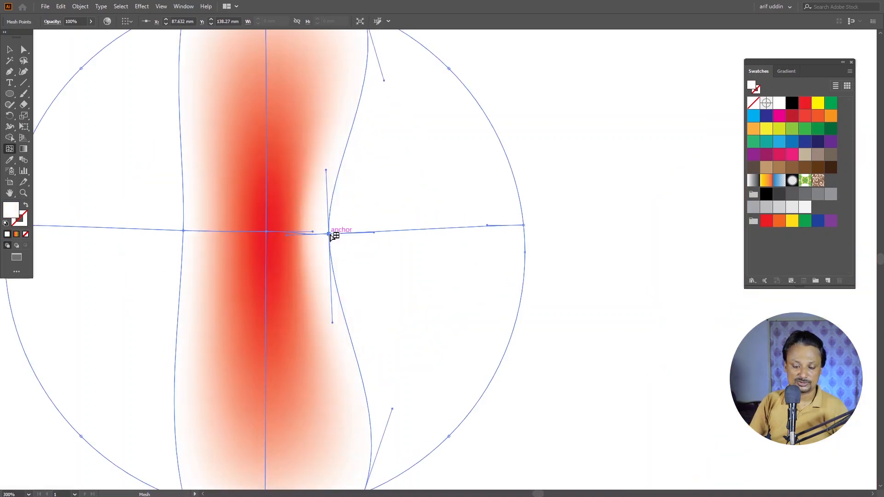
key(ctrl+z)
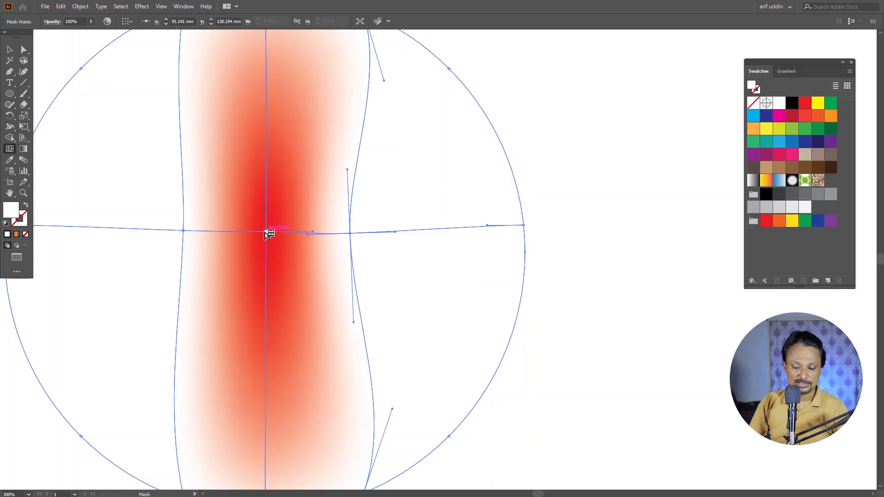
Try moving the red central mesh point towards the right mesh line, and undo both the move and the red colour
click(267, 231)
drag(266, 232, 316, 233)
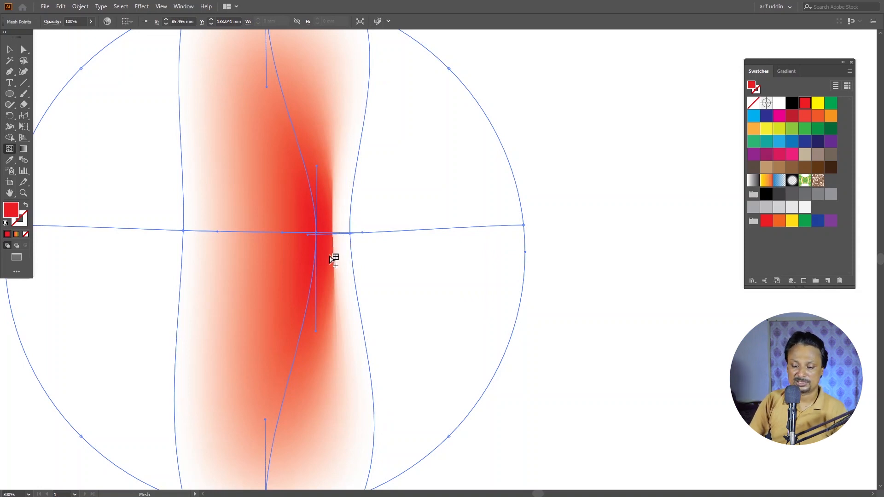
key(ctrl+z)
key(ctrl+z)
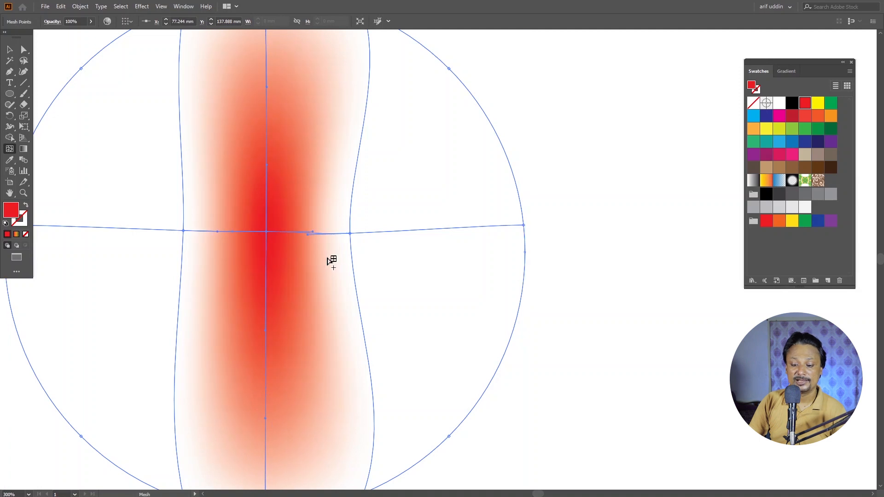
key(v)
key(ctrl+z)
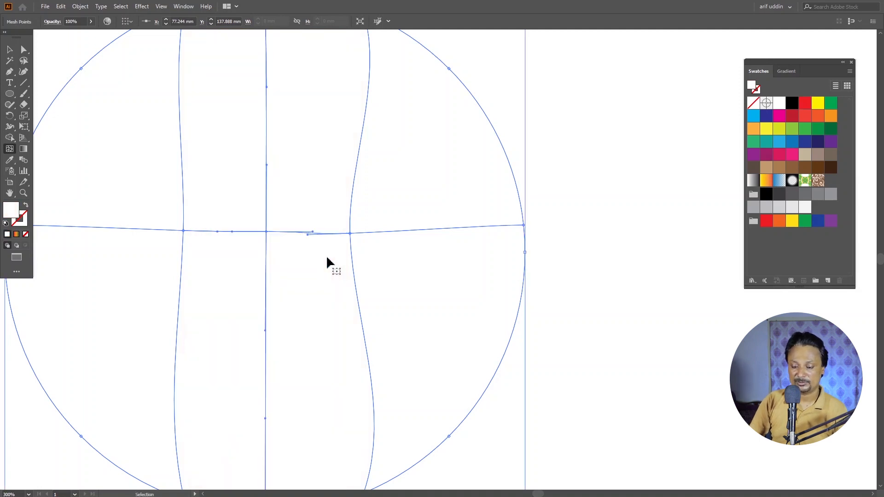
Colour the central mesh point red, the right crossing point green after nudging it outward, and the left crossing point dark blue
key(u)
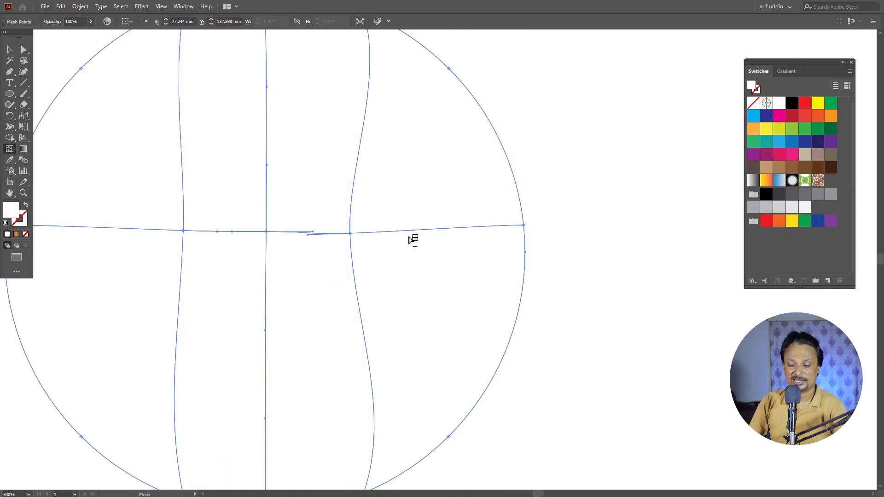
click(805, 103)
drag(350, 235, 363, 234)
click(829, 103)
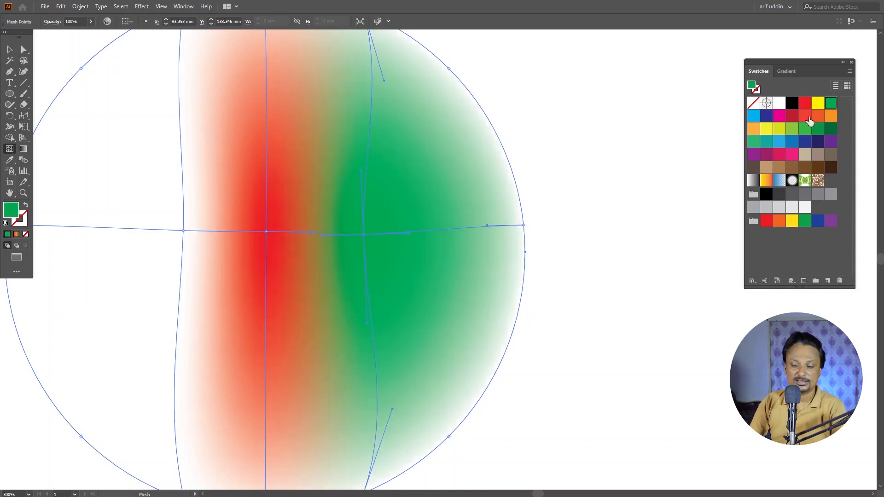
click(184, 232)
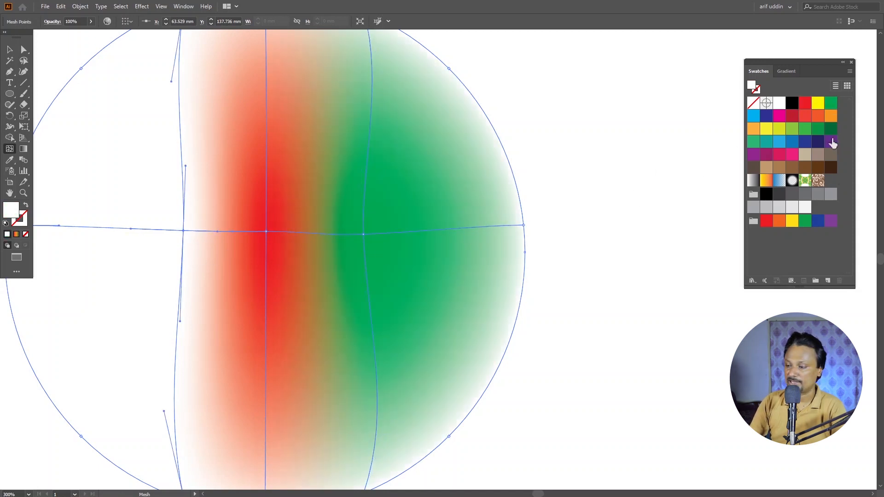
click(766, 115)
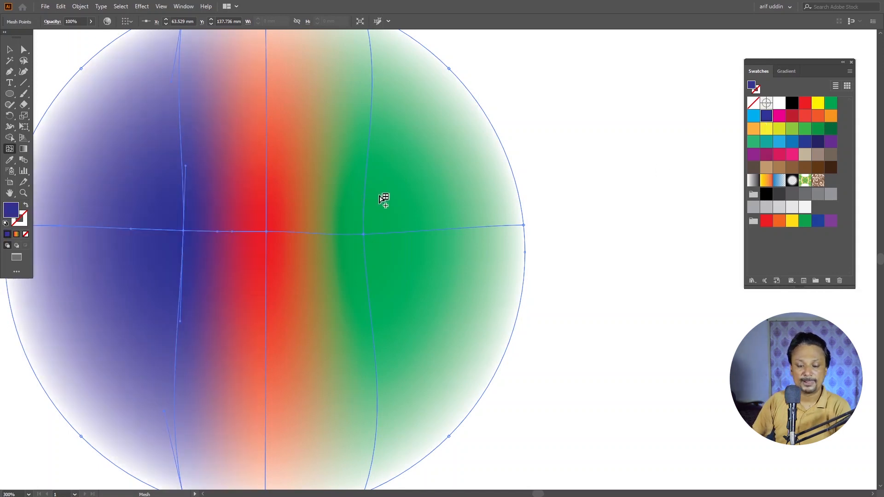
Try moving the red central mesh point right until it nearly reaches the green point, and undo the moves
click(267, 233)
drag(267, 232, 318, 233)
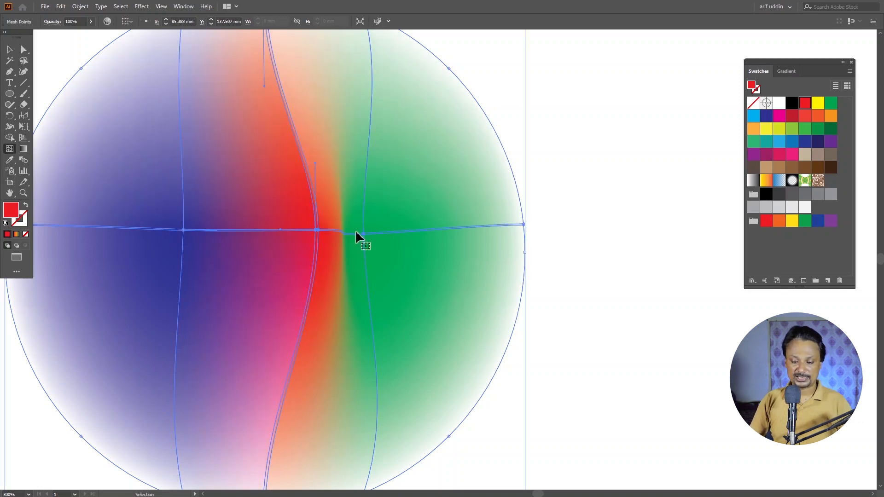
key(ctrl+z)
drag(321, 232, 325, 233)
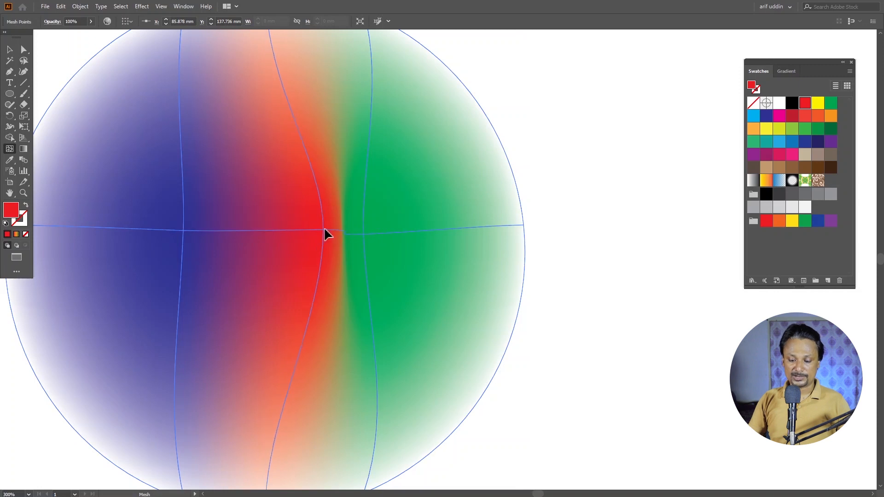
scroll(352, 234, up, 3)
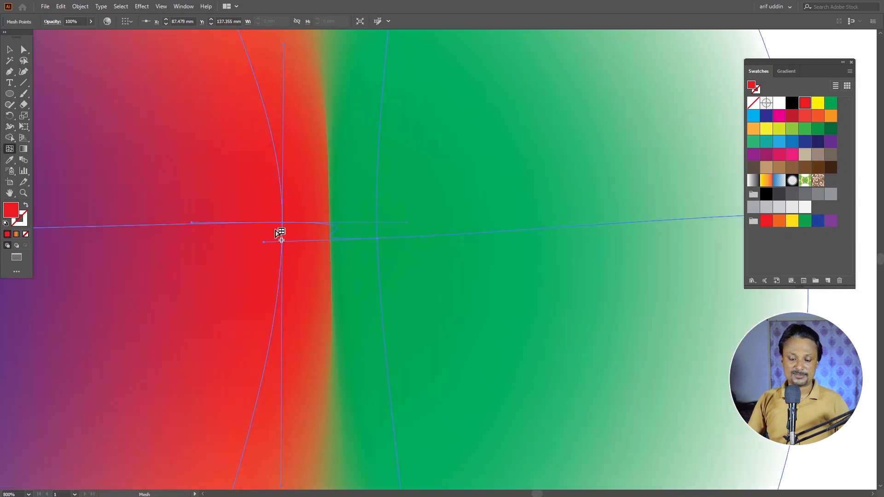
key(ctrl+z)
key(ctrl+z)
key(ctrl+z)
Try tilting the horizontal direction handles of the red and green mesh points, undoing each change
drag(286, 240, 295, 273)
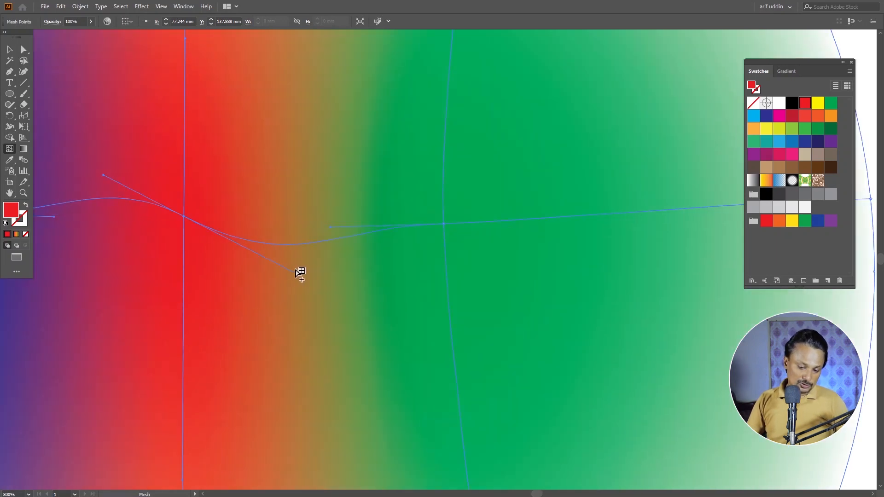
key(ctrl+z)
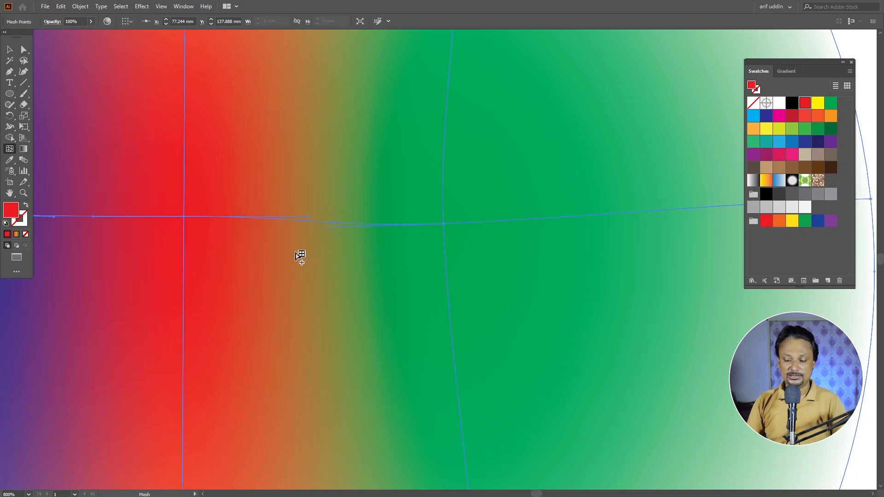
click(444, 224)
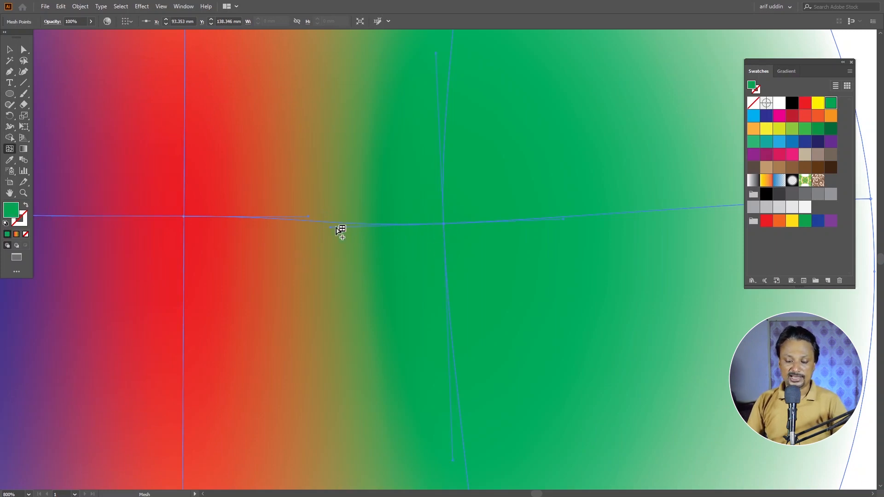
drag(334, 228, 336, 272)
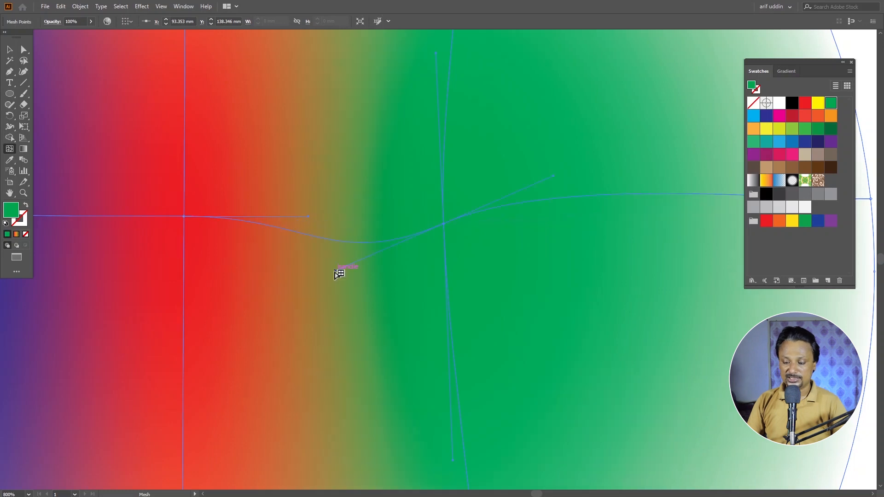
key(ctrl+z)
Move the red central mesh point close to the green one and try shortening its inner direction handle
click(184, 216)
drag(185, 217, 350, 214)
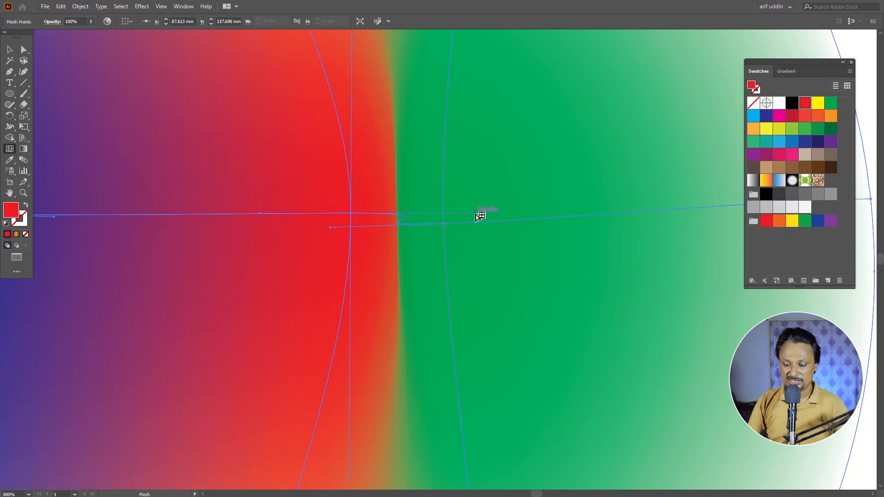
drag(476, 213, 389, 214)
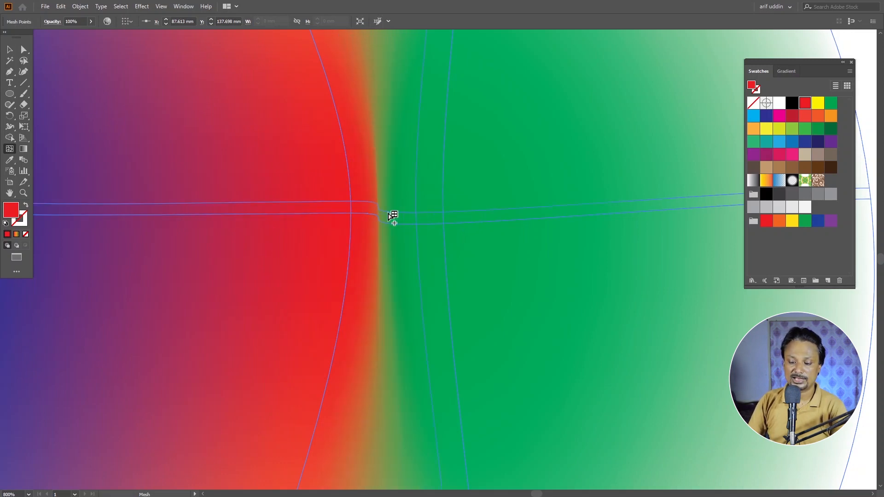
key(ctrl+z)
Shorten the facing direction handles of the green and red mesh points so they no longer overlap
scroll(376, 235, up, 1)
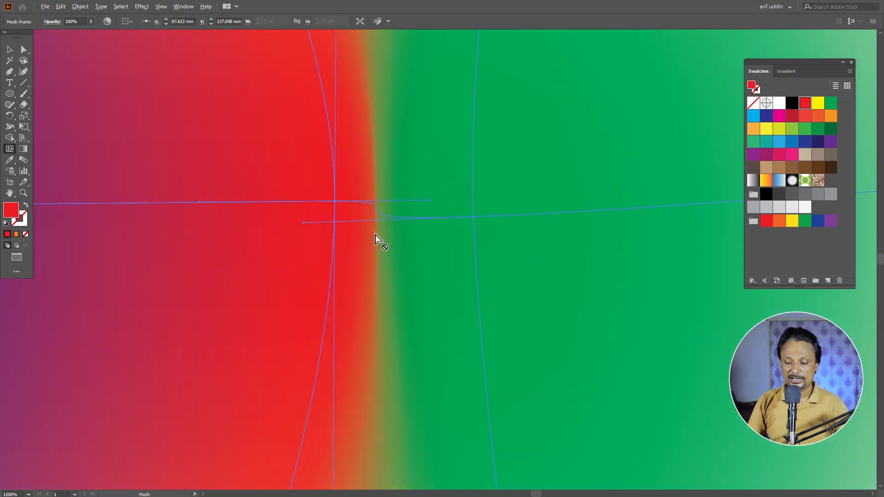
click(476, 215)
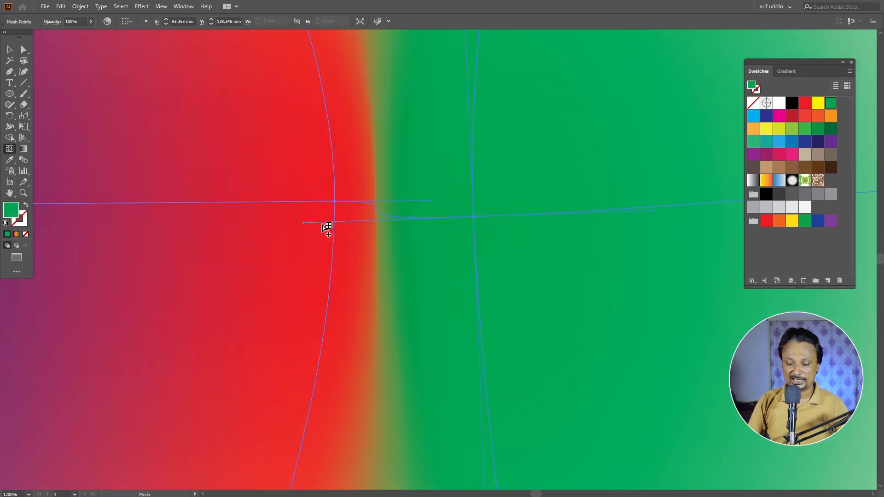
drag(308, 224, 342, 223)
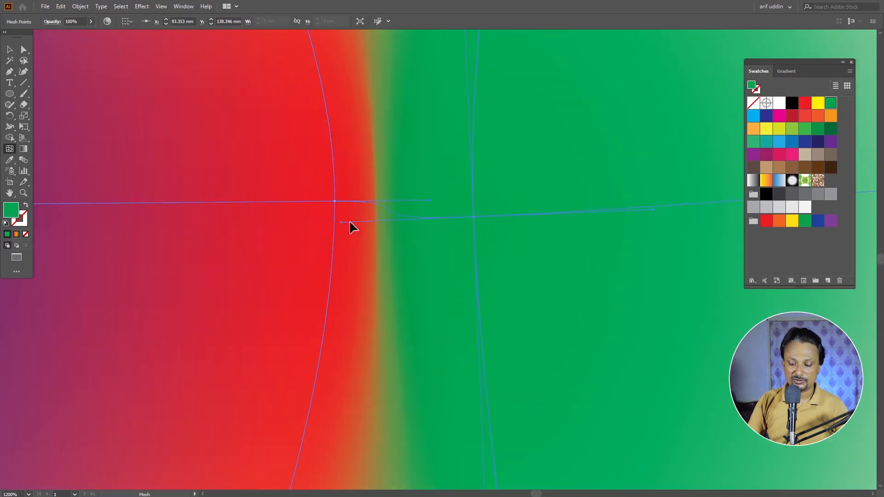
drag(415, 221, 381, 203)
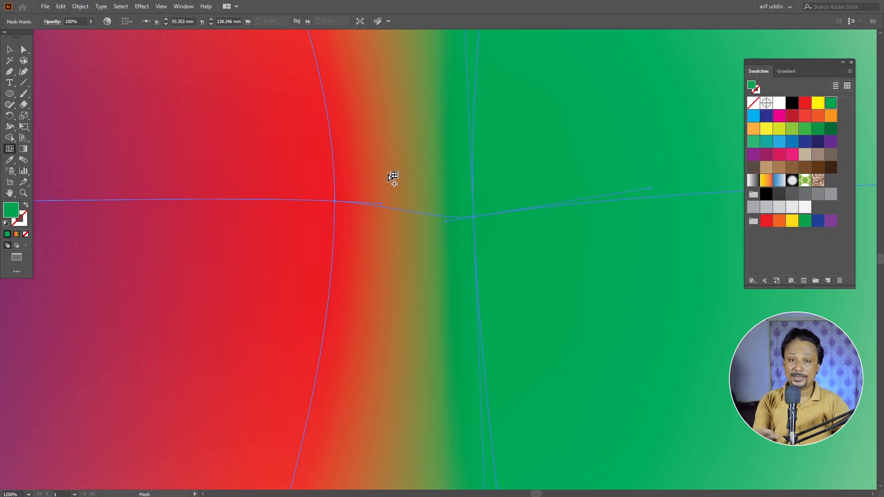
Undo the handle adjustments and the move of the red mesh point back to the circle's centre line
key(ctrl)
key(ctrl+z)
key(ctrl+z)
key(ctrl+z)
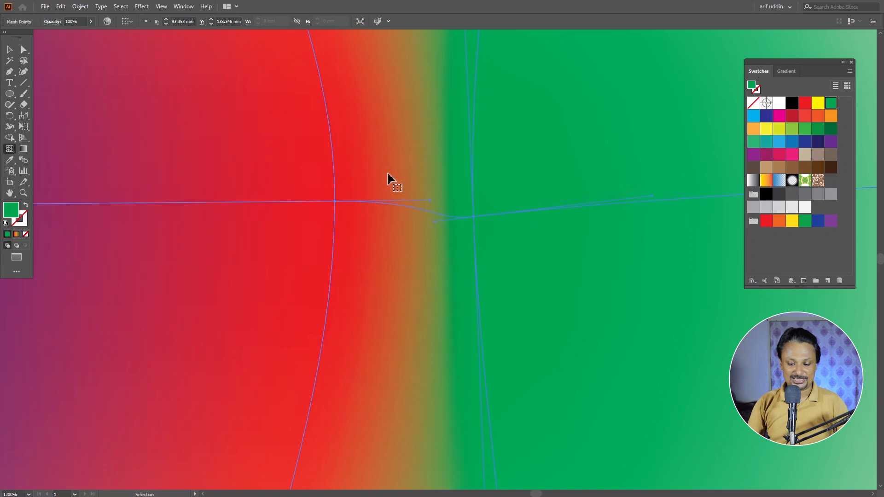
key(ctrl+z)
key(ctrl+z)
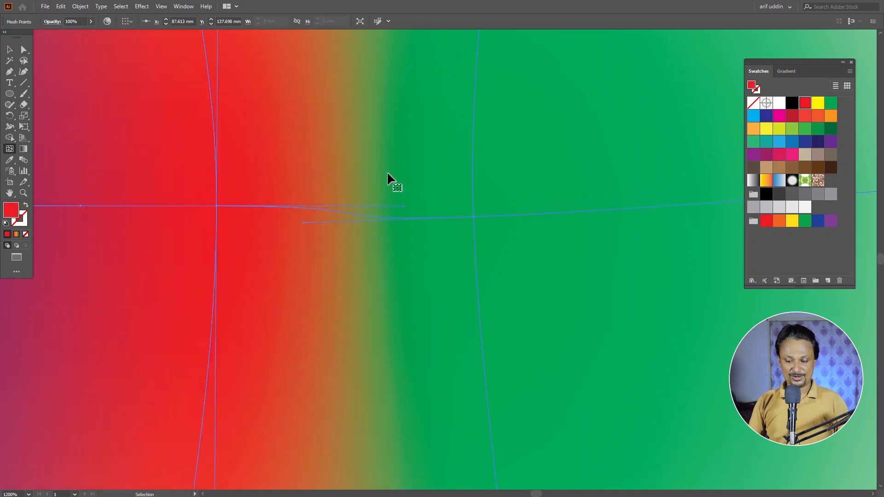
key(ctrl+z)
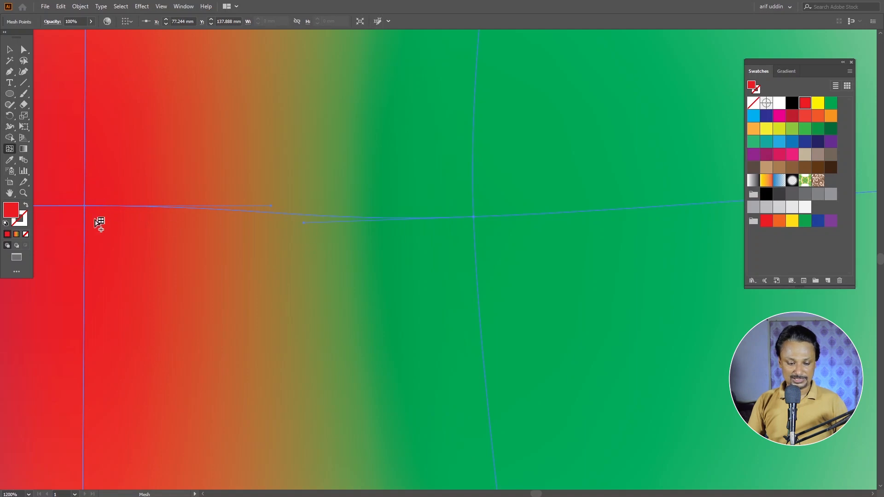
Try moving the red central mesh point right with its inner handle shortened, and undo the changes
drag(86, 206, 177, 208)
drag(298, 207, 425, 224)
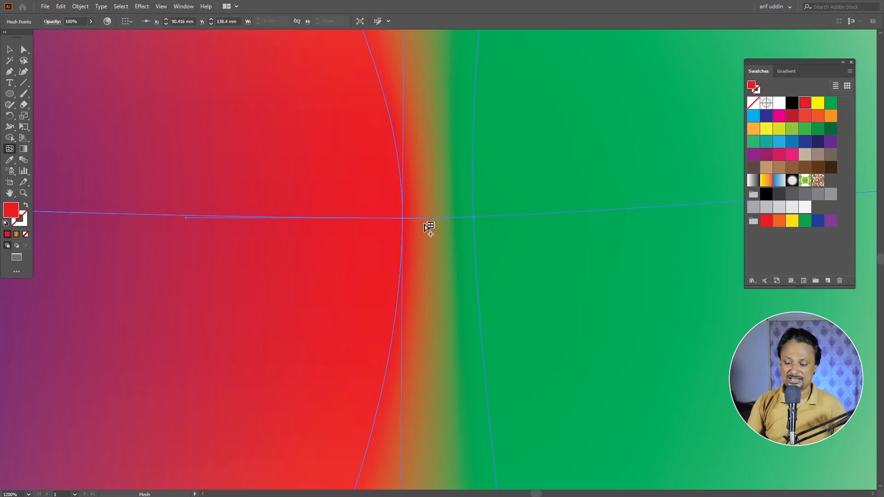
key(ctrl+minus)
key(ctrl+minus)
key(ctrl+minus)
key(ctrl+z)
key(ctrl+z)
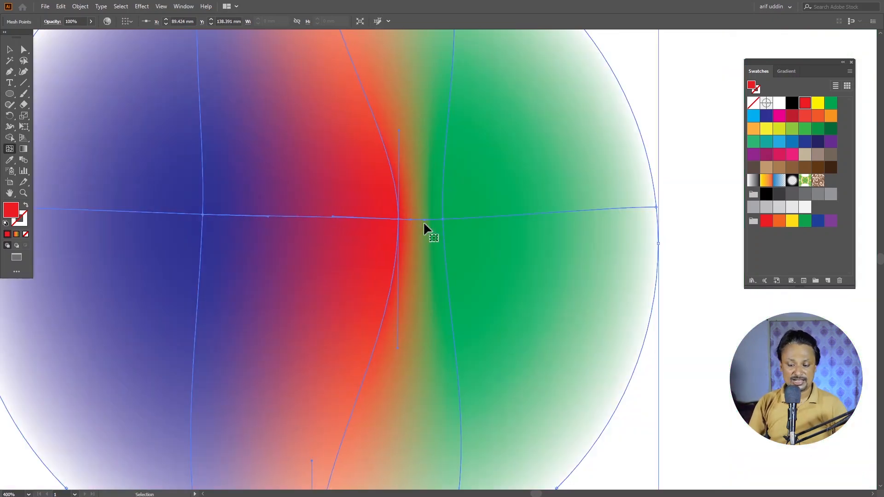
key(ctrl+minus)
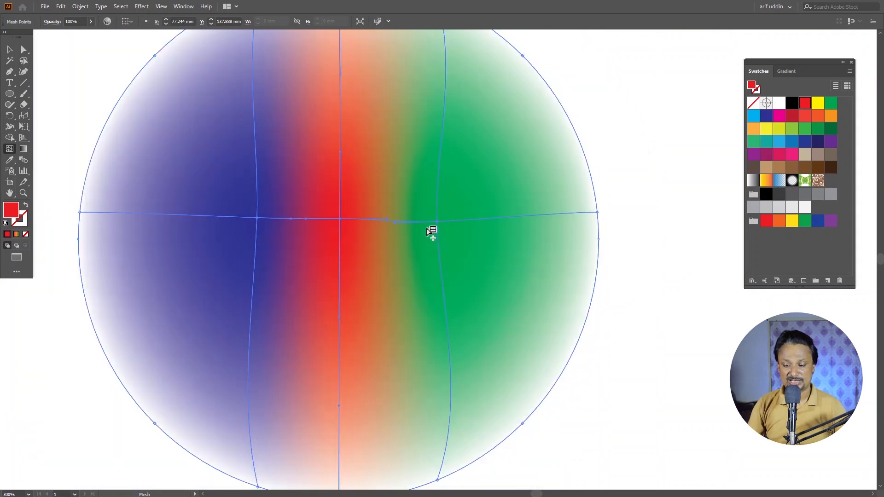
Select the whole mesh gradient circle and move it to the artboard's lower right, over the other gradient samples
drag(427, 227, 423, 275)
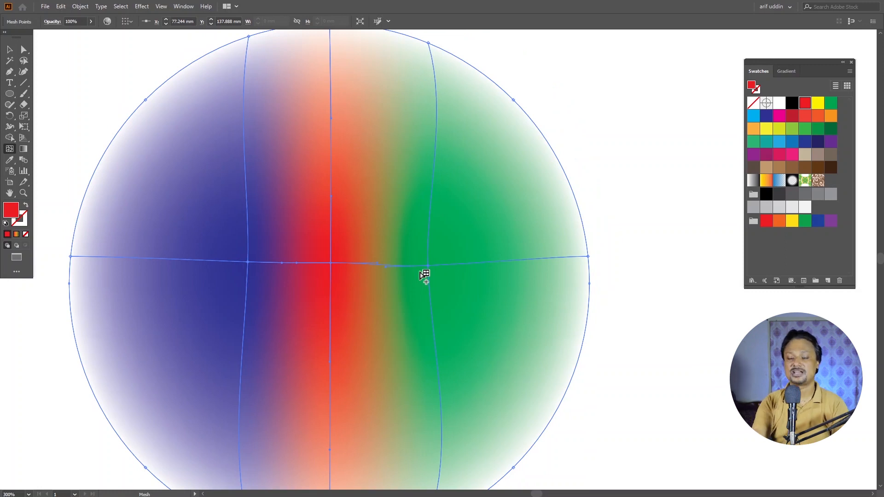
click(9, 51)
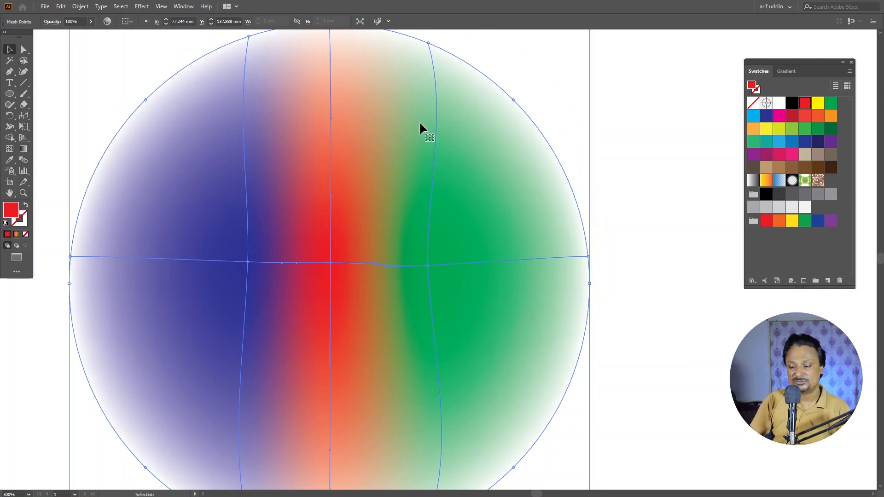
key(ctrl+minus)
key(ctrl+minus)
click(395, 187)
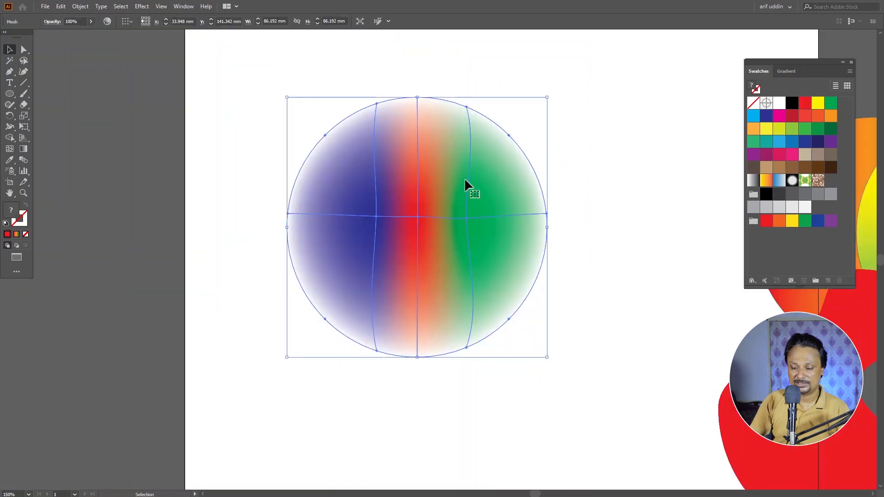
drag(382, 181, 762, 337)
Draw a red circle about 91 mm in diameter in the empty area of the artboard
drag(529, 261, 479, 255)
click(9, 94)
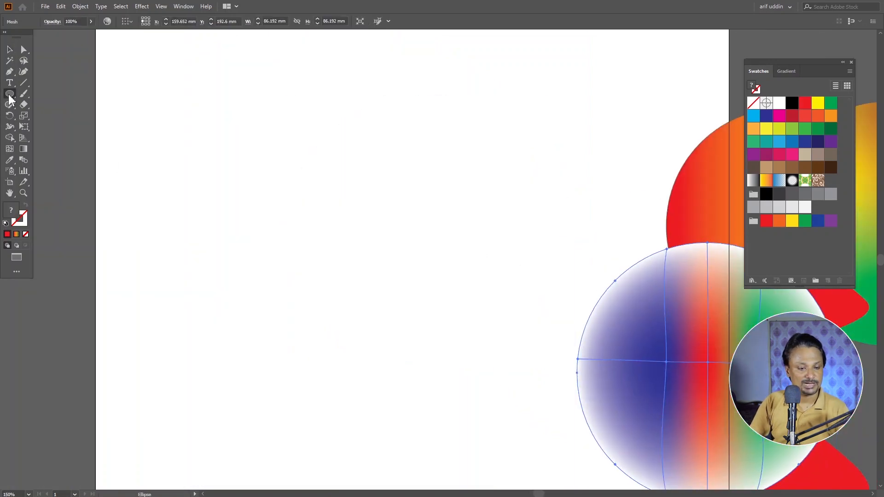
drag(174, 114, 447, 291)
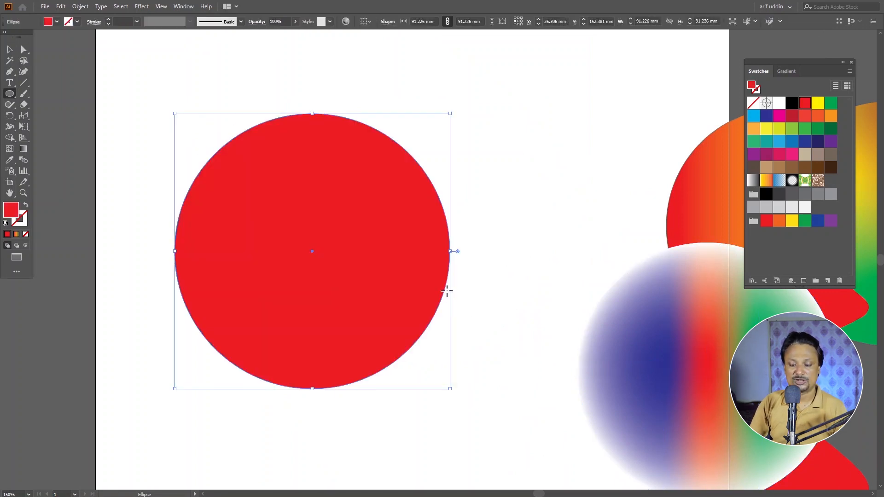
Fill the circle with dark blue and add three vertical mesh lines, one through its centre and one on either side
click(762, 115)
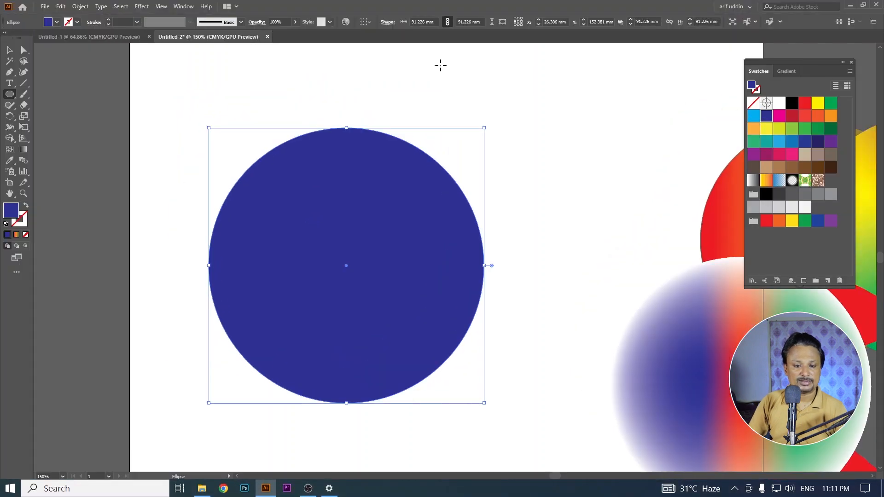
key(f)
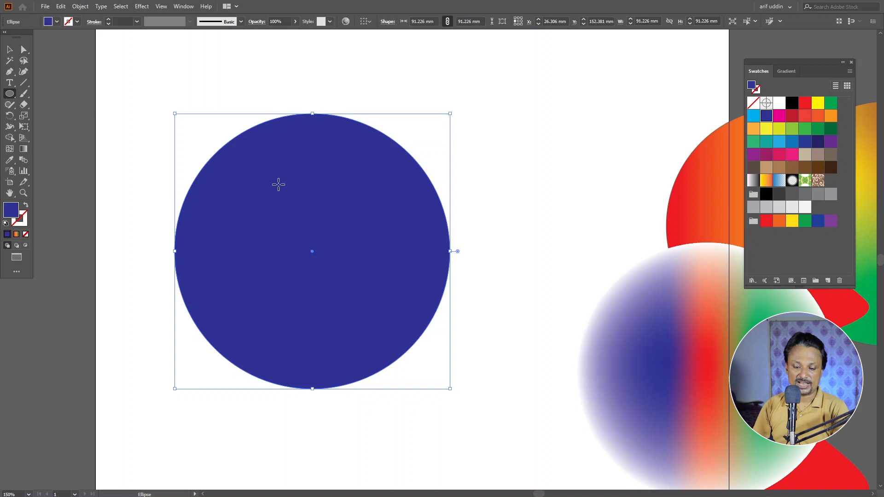
click(10, 149)
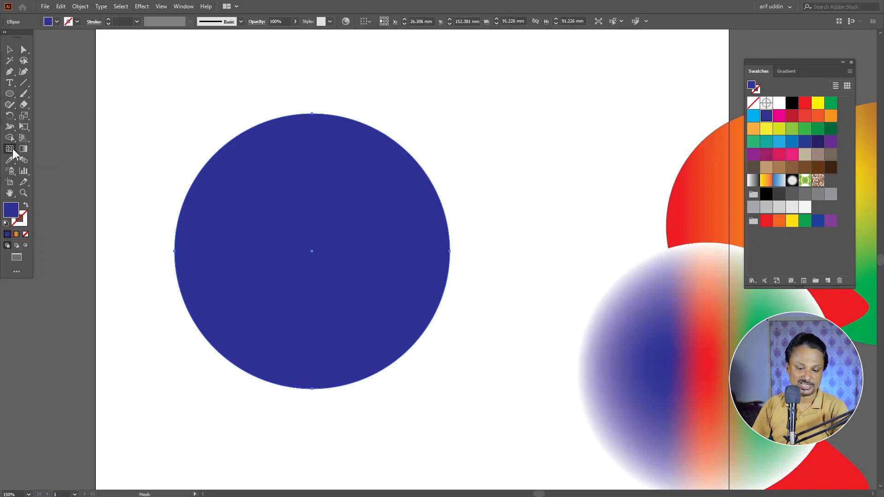
click(247, 134)
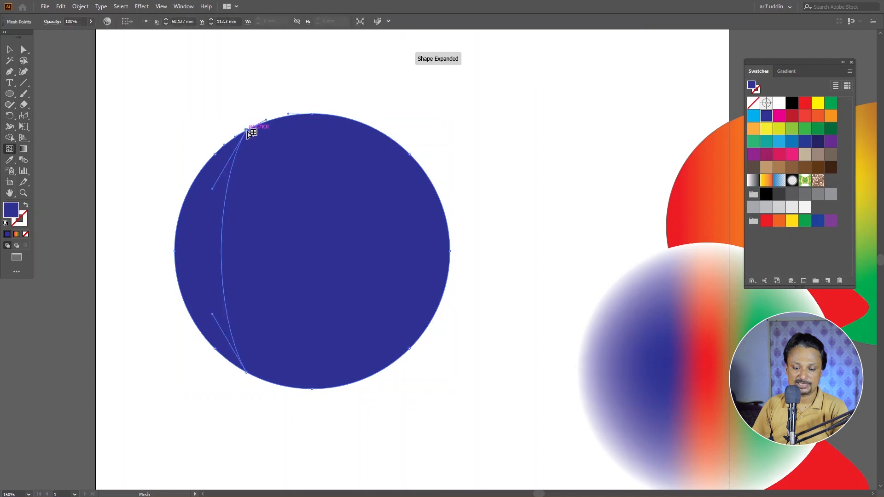
key(ctrl+z)
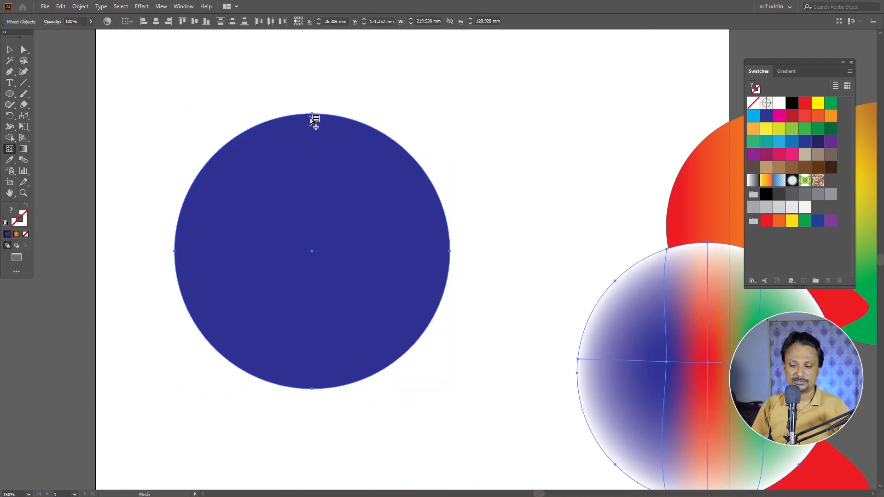
click(312, 115)
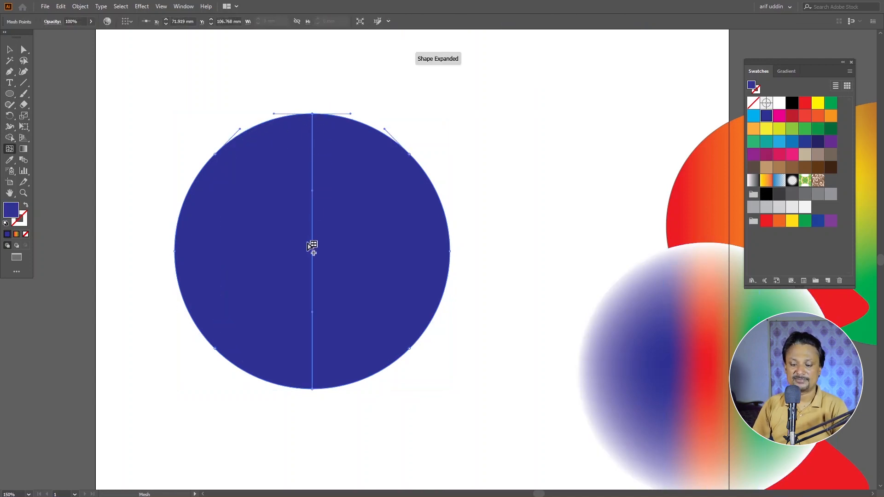
click(249, 131)
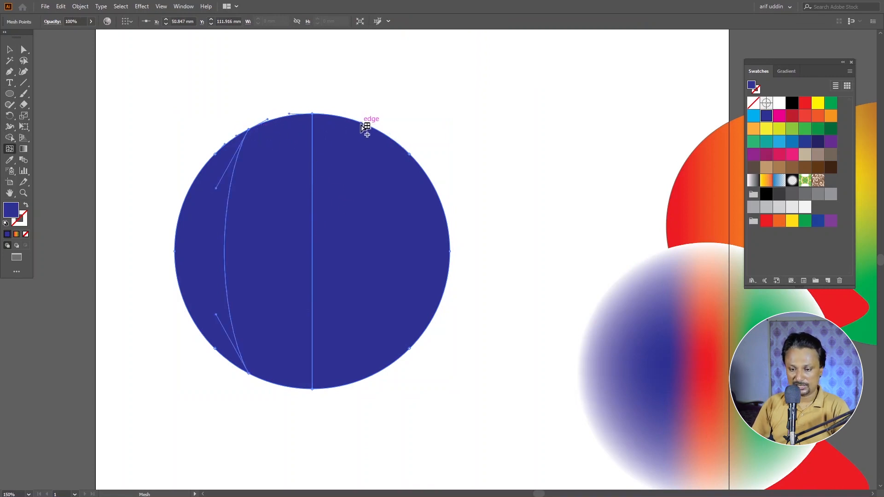
click(366, 124)
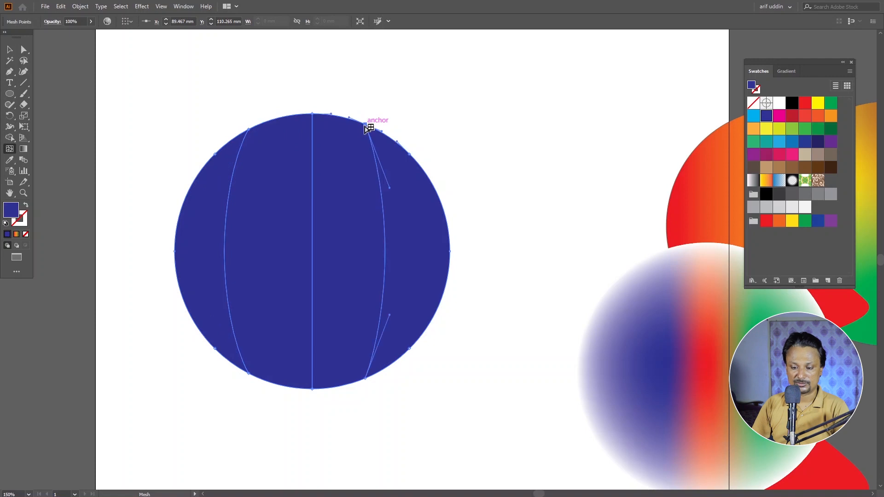
Add two horizontal mesh lines across the blue circle's upper and lower parts, and shift the lower one slightly down
click(189, 194)
click(183, 302)
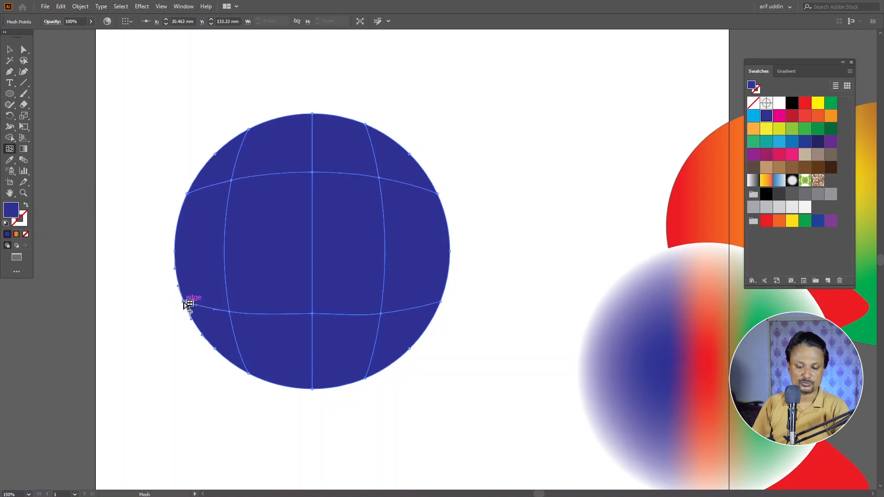
mouse_move(181, 302)
mouse_down()
mouse_move(188, 296)
mouse_move(189, 314)
mouse_up()
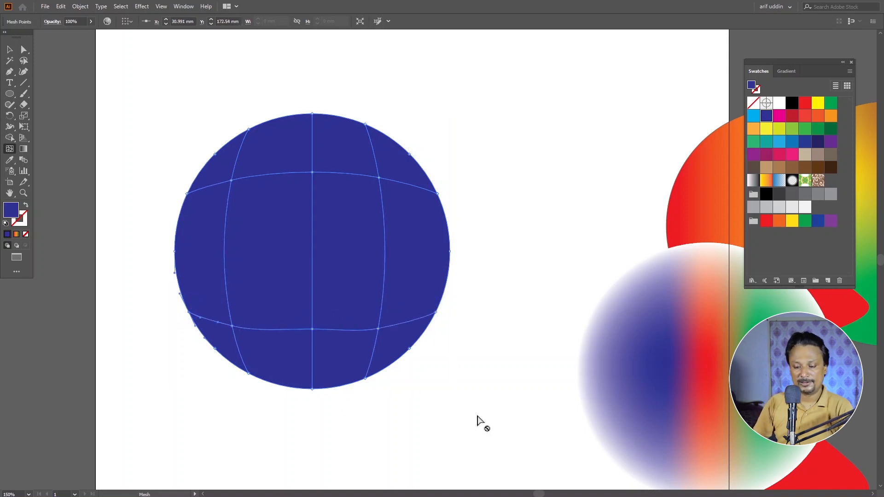
Try colouring the upper-left inner mesh point white and moving it and the upper-centre point down and right, with the circle deselected
click(231, 180)
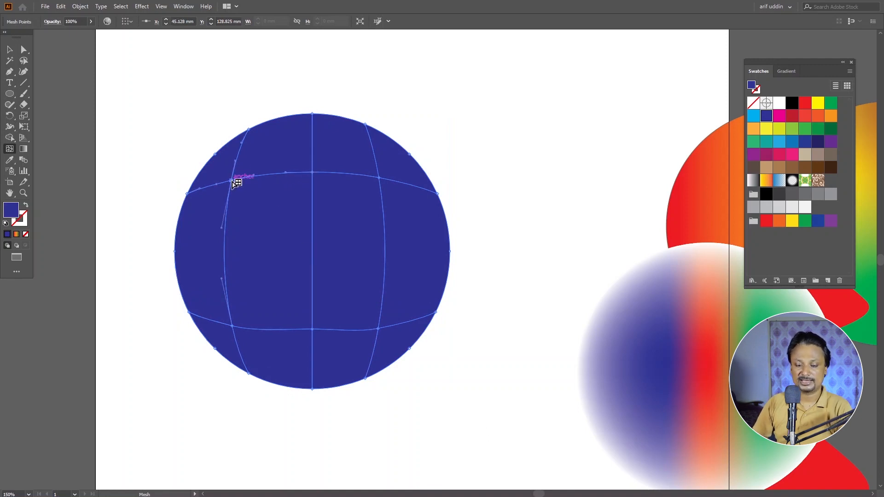
click(779, 106)
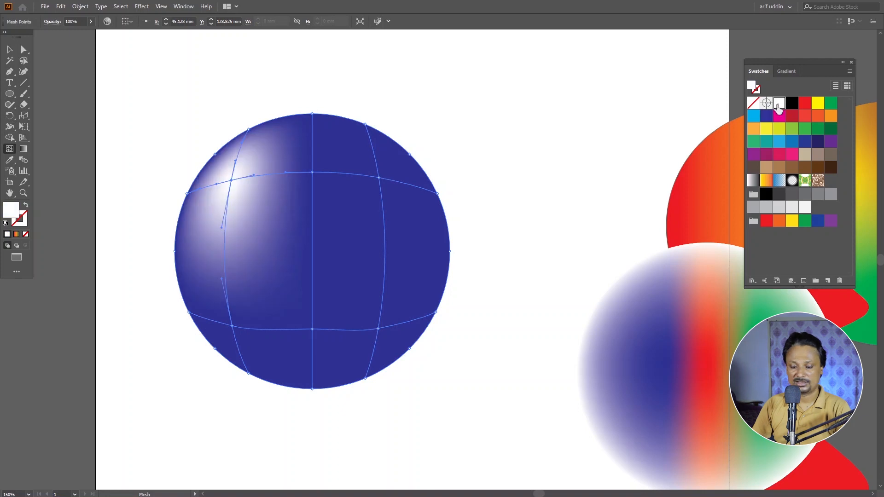
drag(231, 180, 264, 201)
drag(315, 179, 341, 202)
click(9, 49)
click(111, 75)
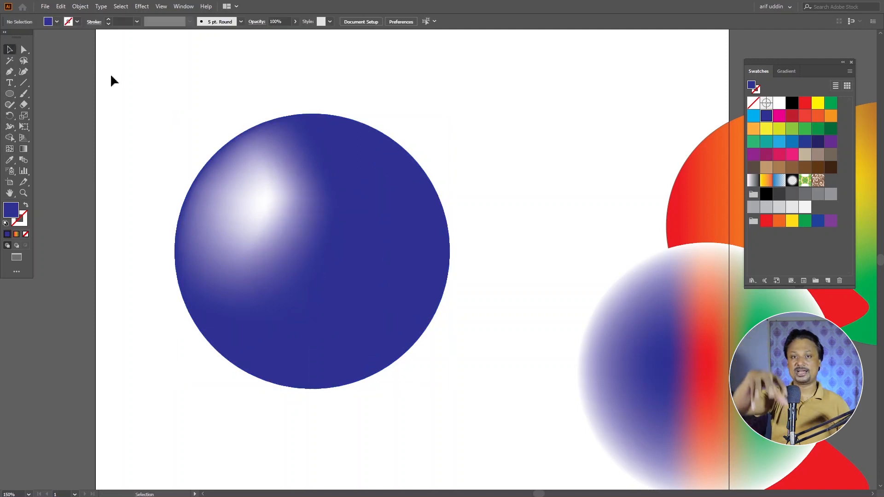
Undo the mesh point moves and the white colour on the upper-left inner mesh point
key(ctrl+z)
key(ctrl+z)
key(ctrl+z)
key(ctrl+z)
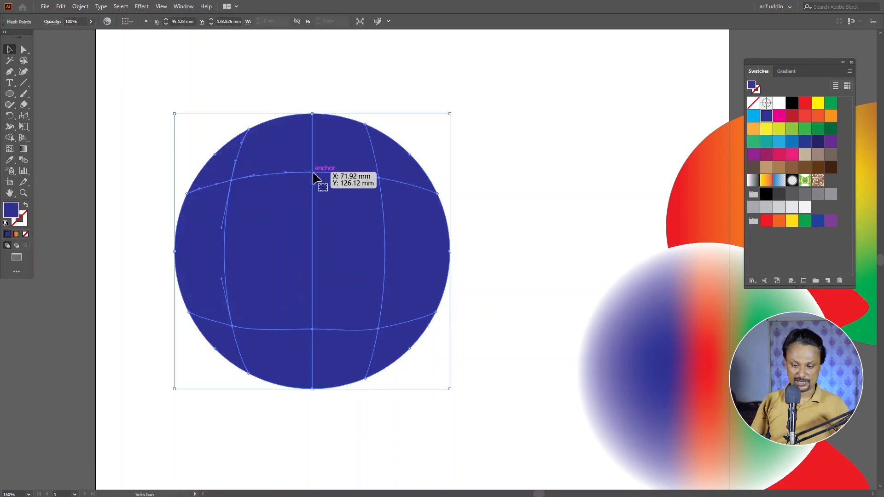
Colour the upper-centre mesh point white as a highlight on the blue circle, and deselect the circle to inspect the blend
click(316, 179)
click(10, 149)
click(312, 173)
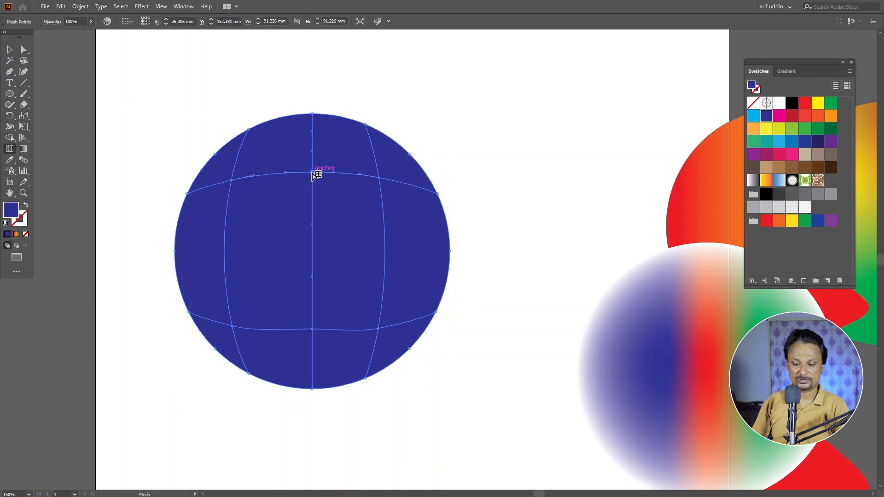
click(779, 104)
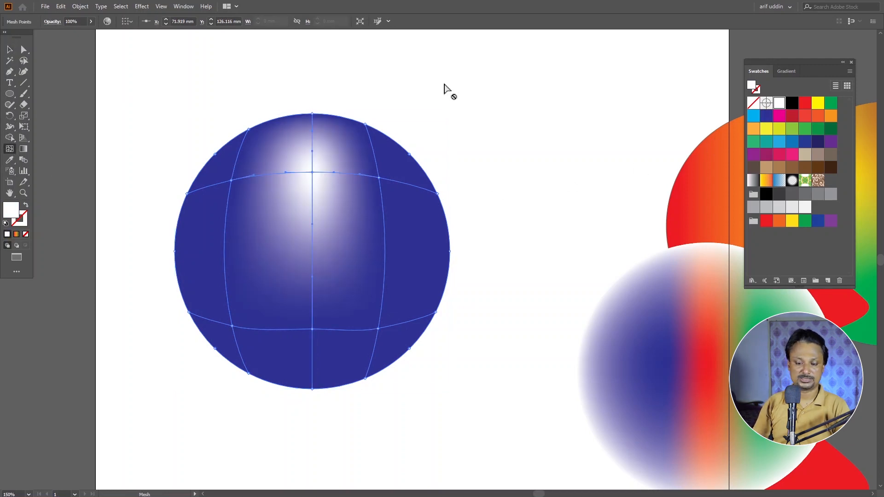
click(11, 50)
click(133, 96)
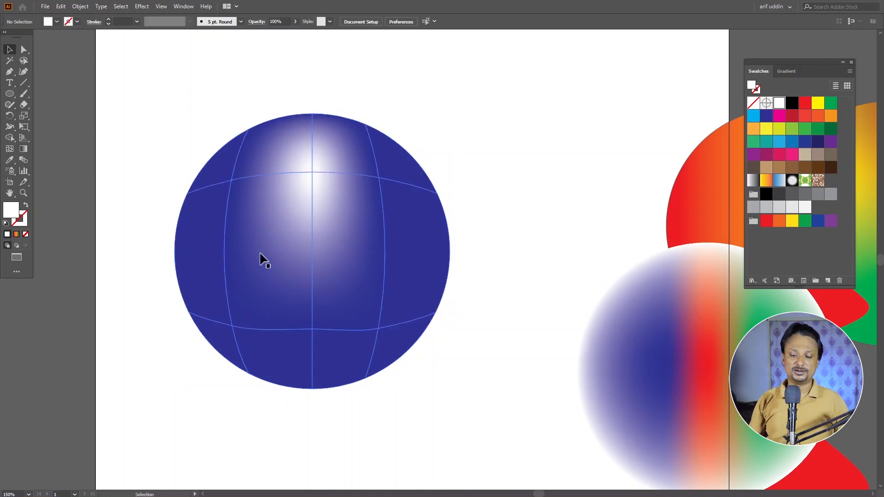
scroll(296, 182, up, 1)
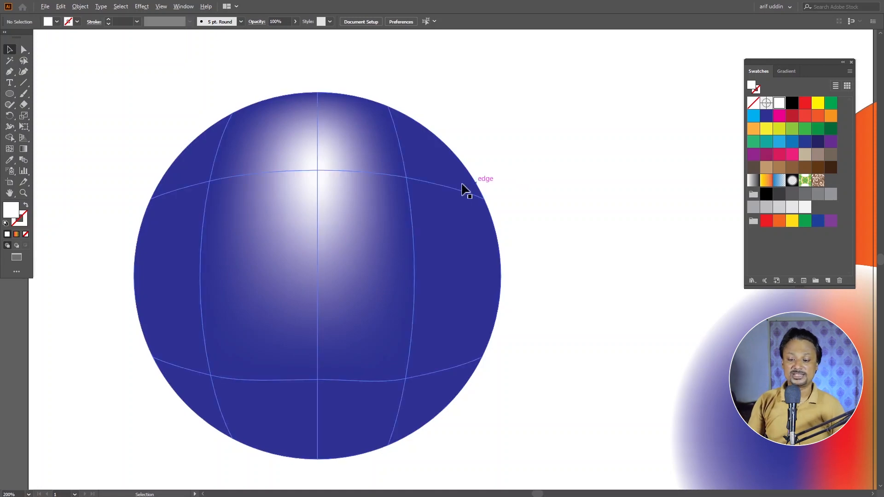
scroll(460, 189, down, 1)
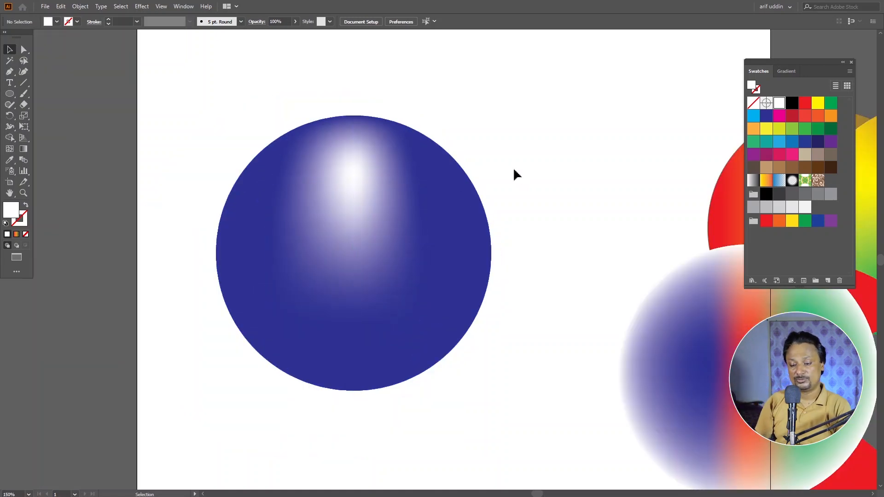